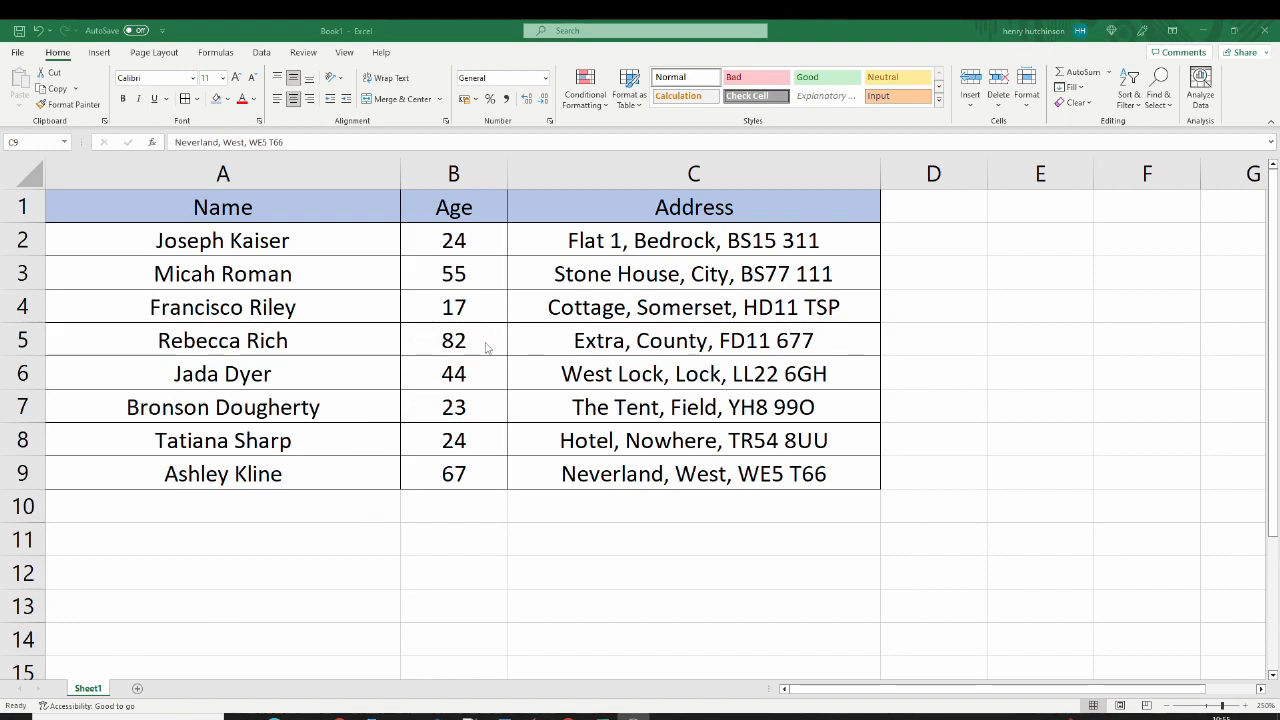
left_click(612, 247)
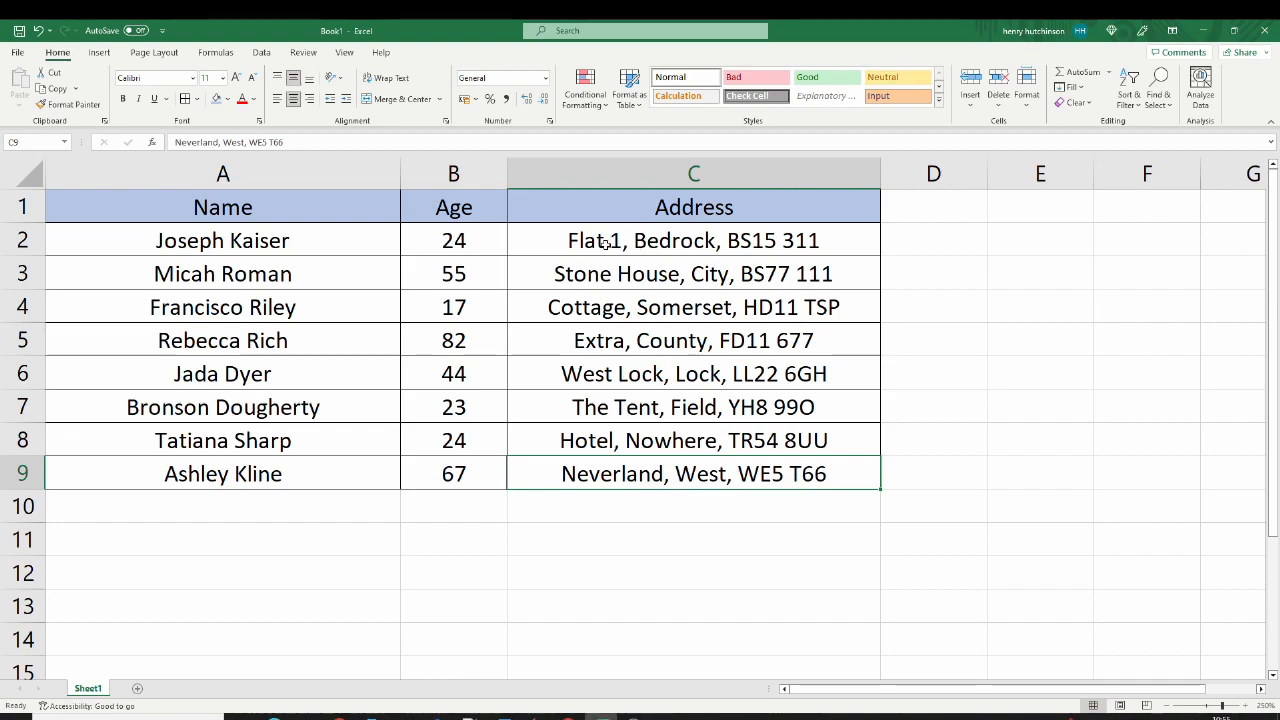
left_click(606, 244)
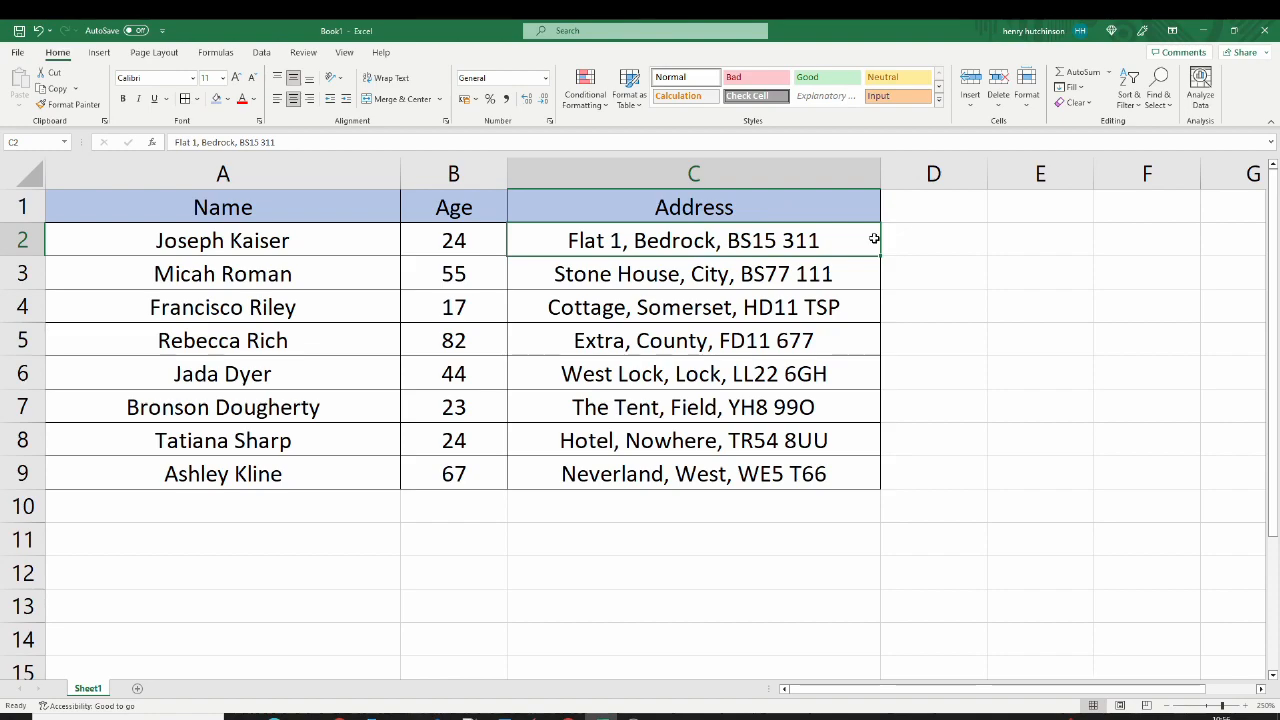
left_click(780, 206)
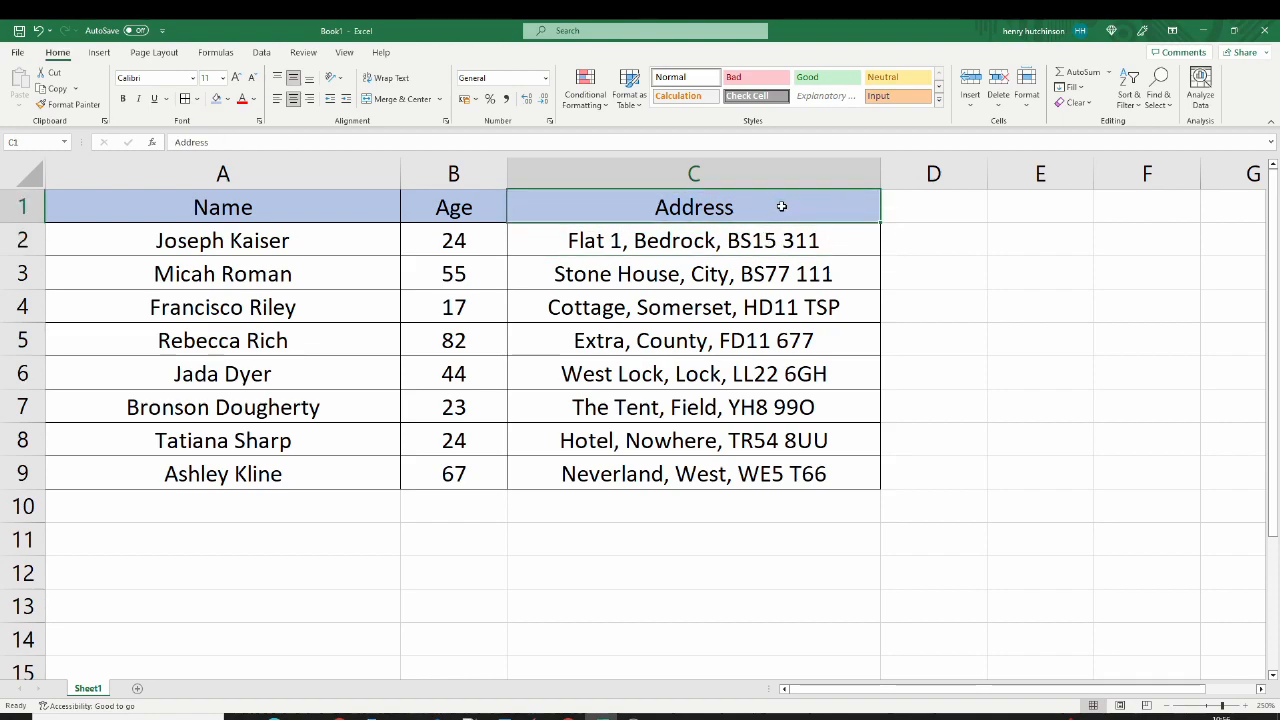
left_click(928, 207)
left_click_drag(1032, 208, 854, 476)
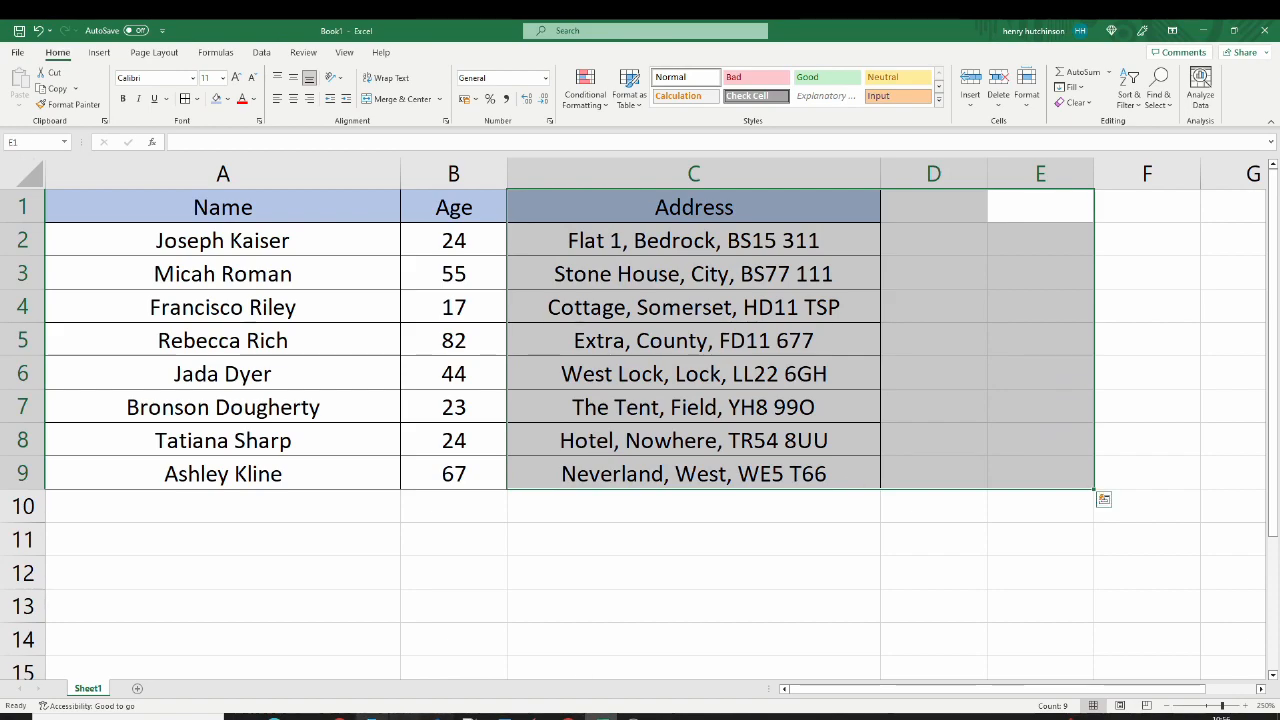
left_click(854, 476)
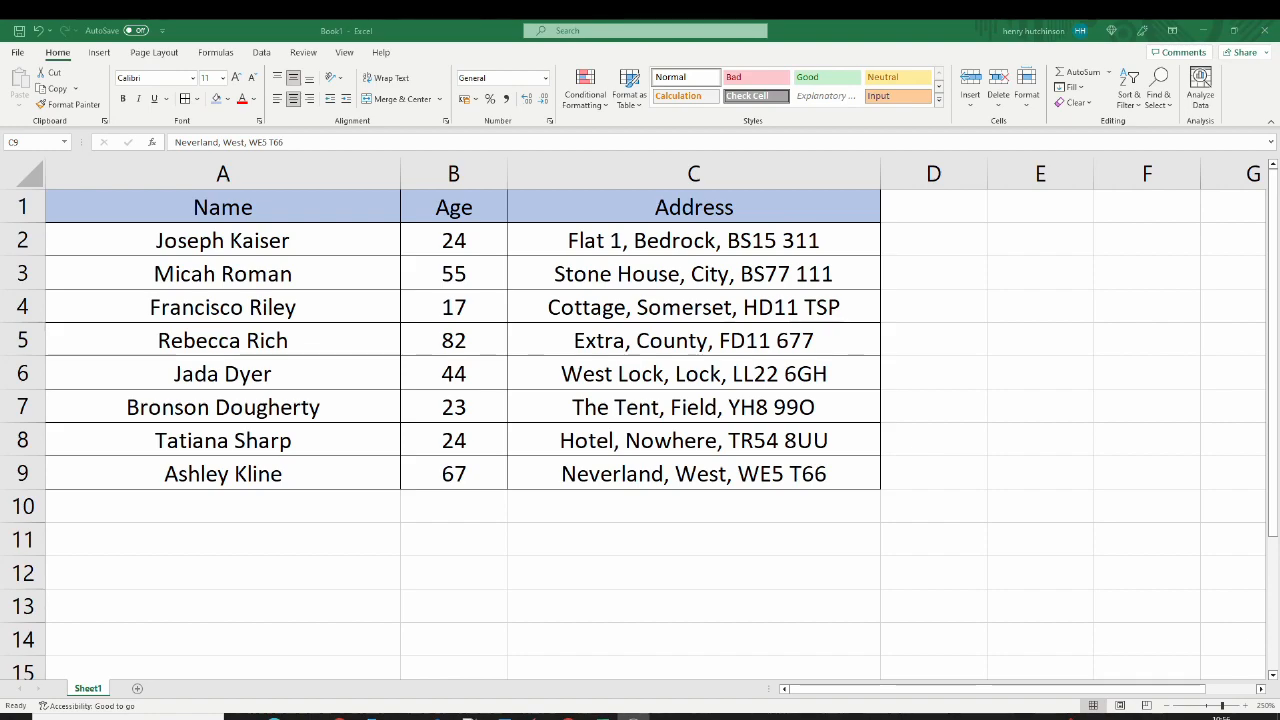
left_click(579, 305)
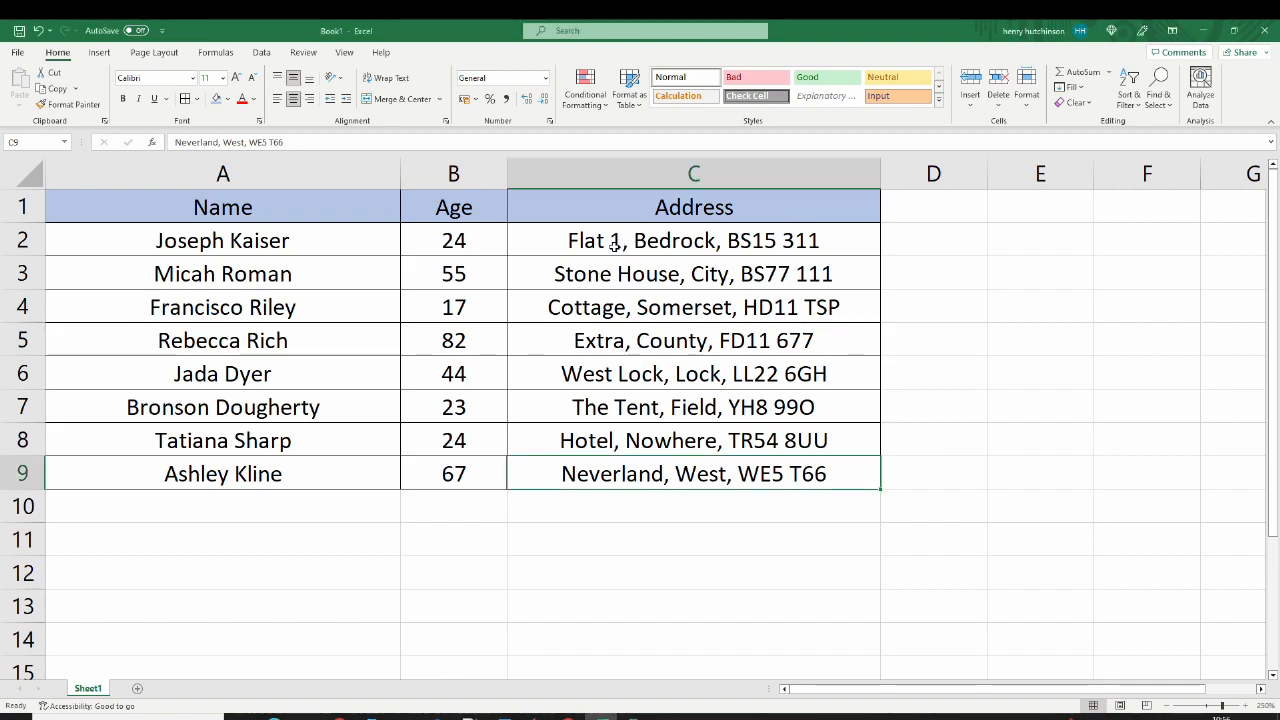
Step: Start Text to Columns on the addresses in C2:C9
left_click_drag(623, 240, 595, 466)
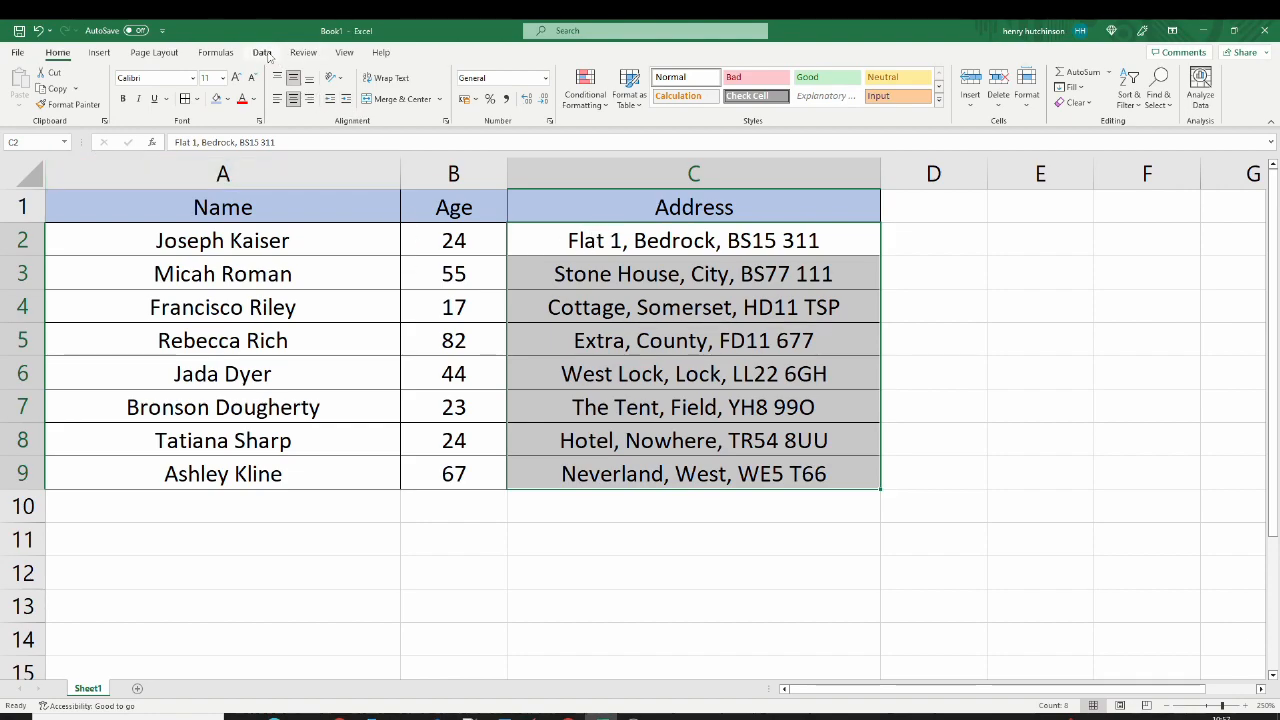
left_click(266, 55)
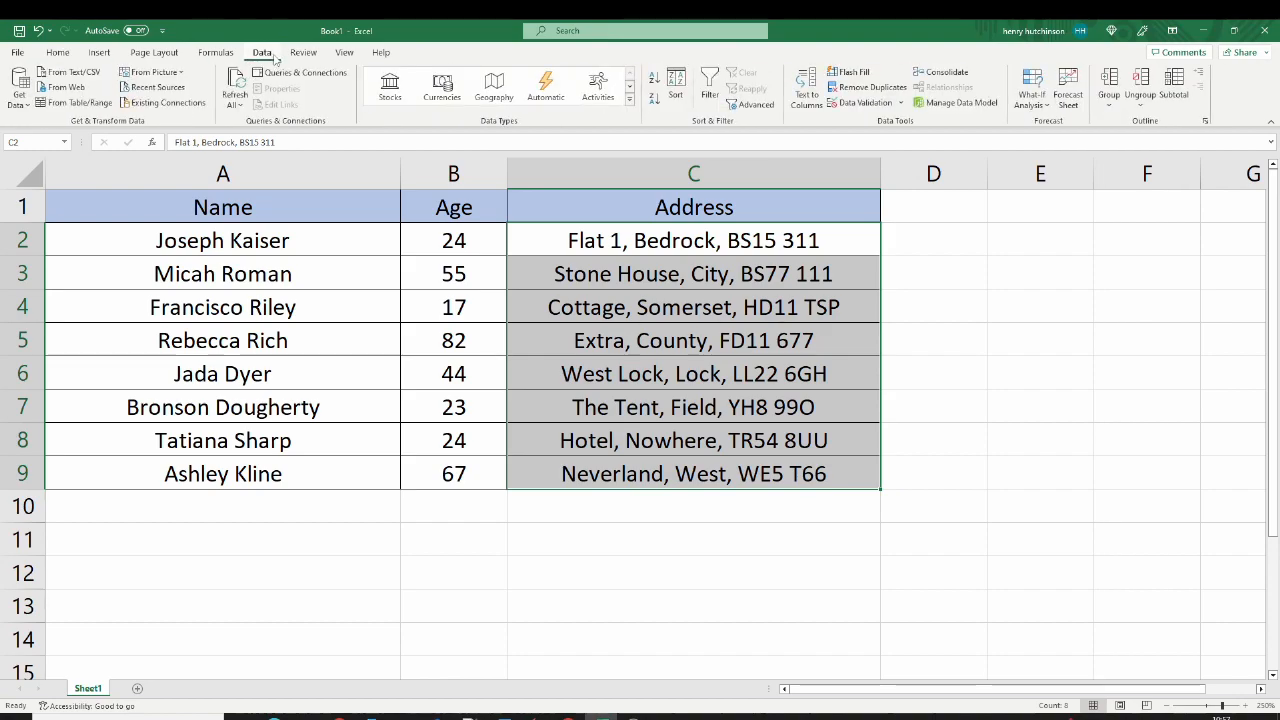
left_click(807, 100)
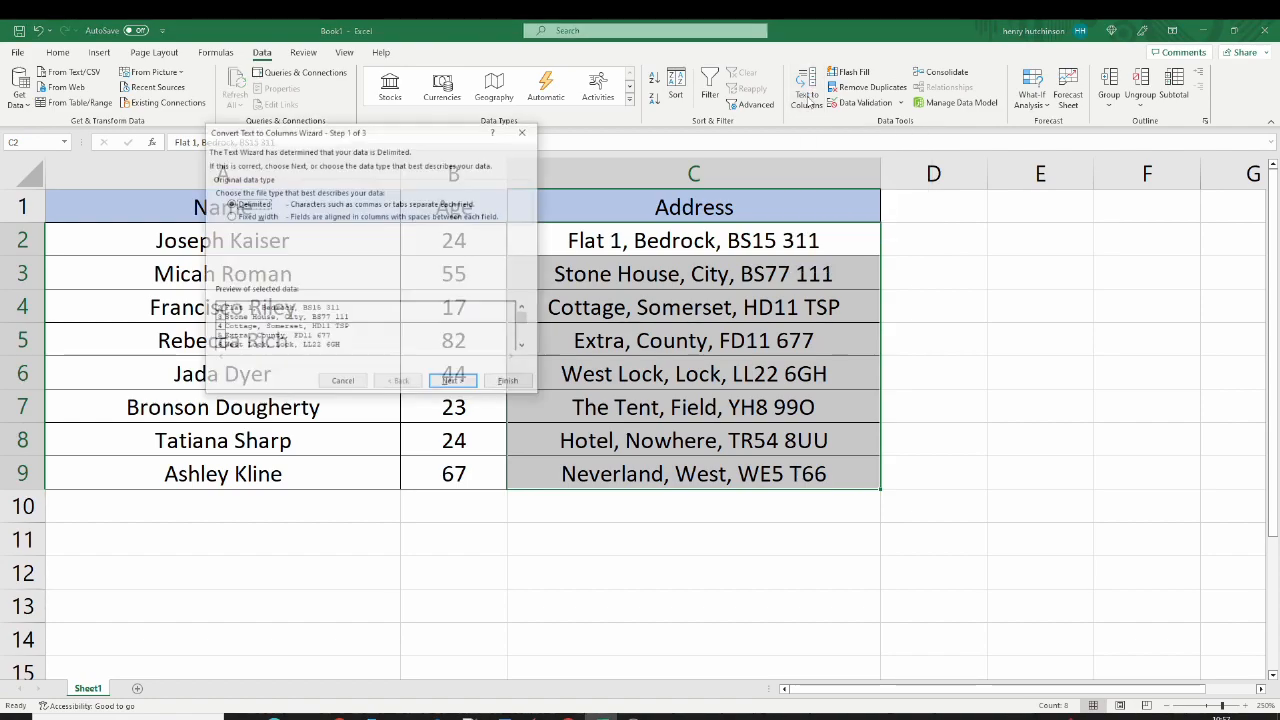
left_click_drag(341, 135, 395, 95)
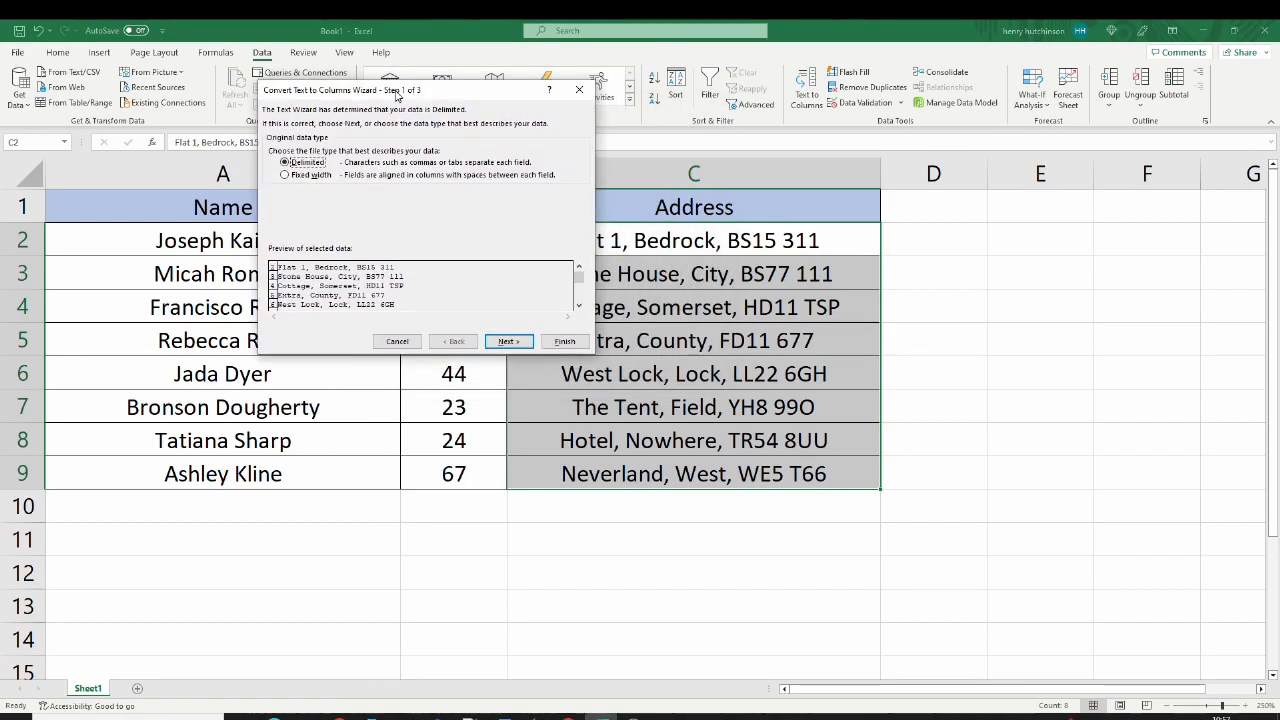
Step: Try splitting the addresses by fixed width with a column break at about character 5, and return to the data type choice
left_click(310, 176)
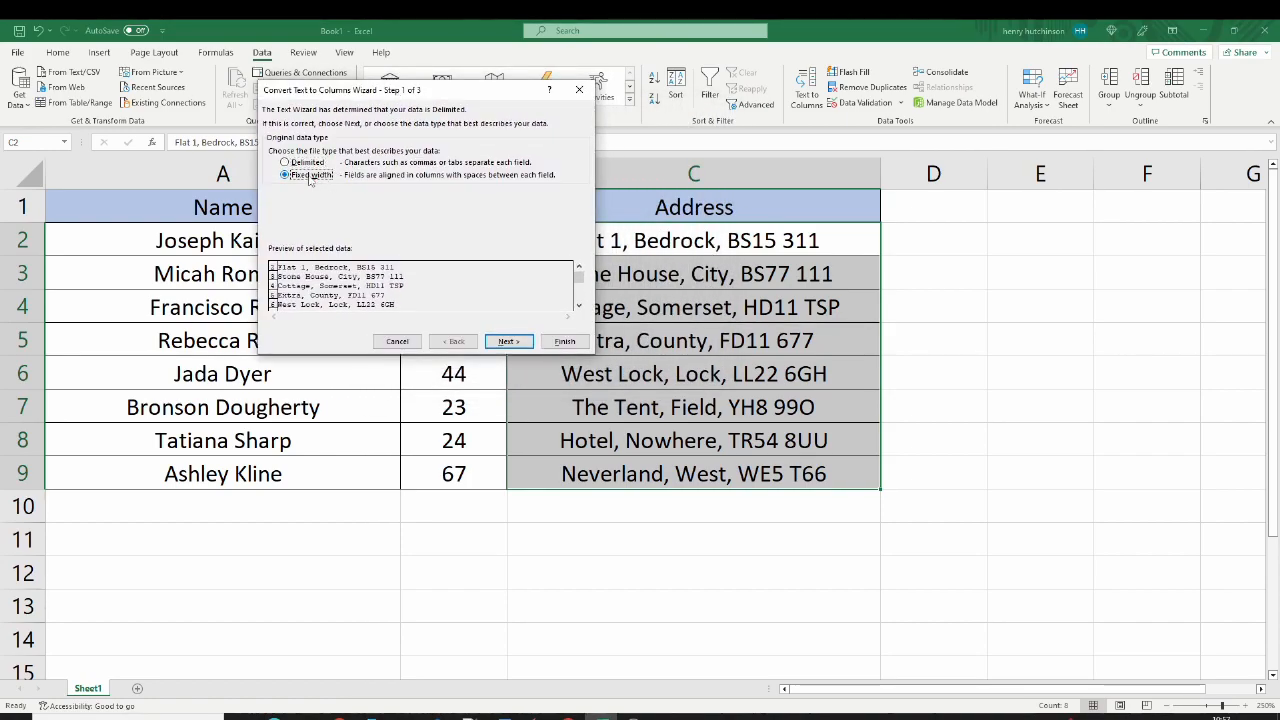
left_click(508, 342)
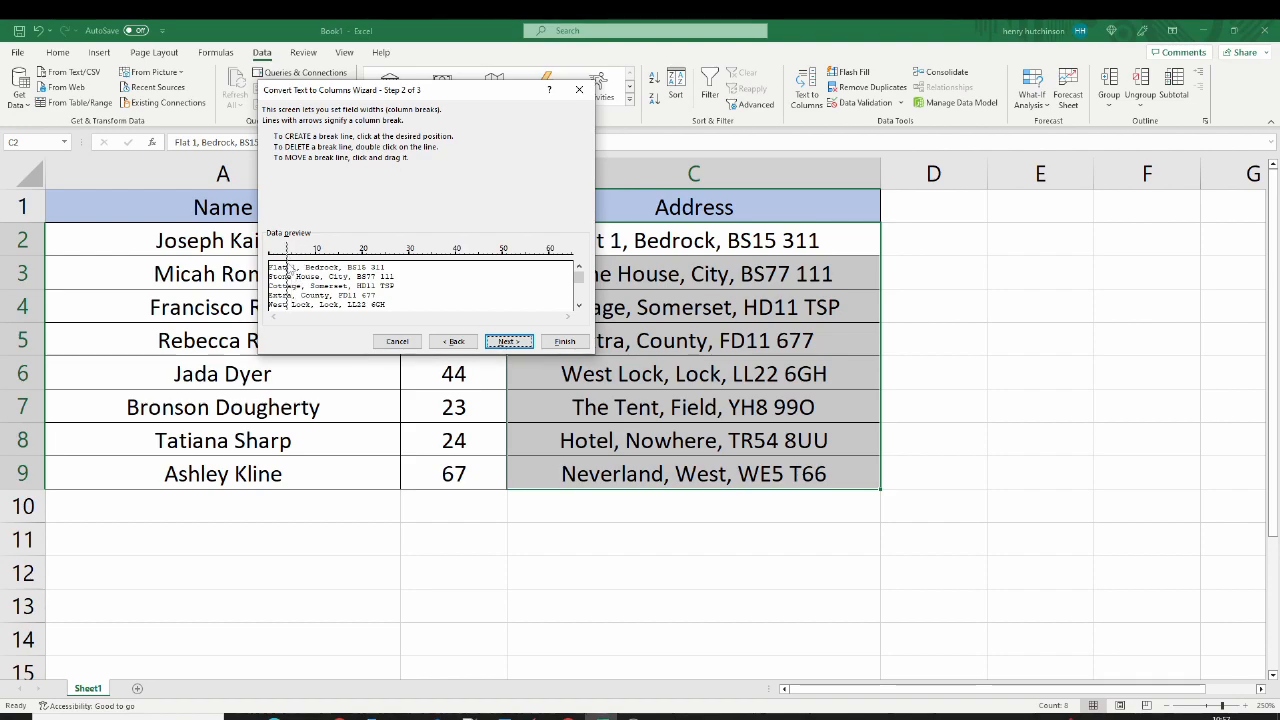
mouse_move(292, 276)
left_mouse_down()
mouse_move(303, 285)
mouse_move(291, 285)
left_mouse_up()
left_click_drag(430, 100, 375, 100)
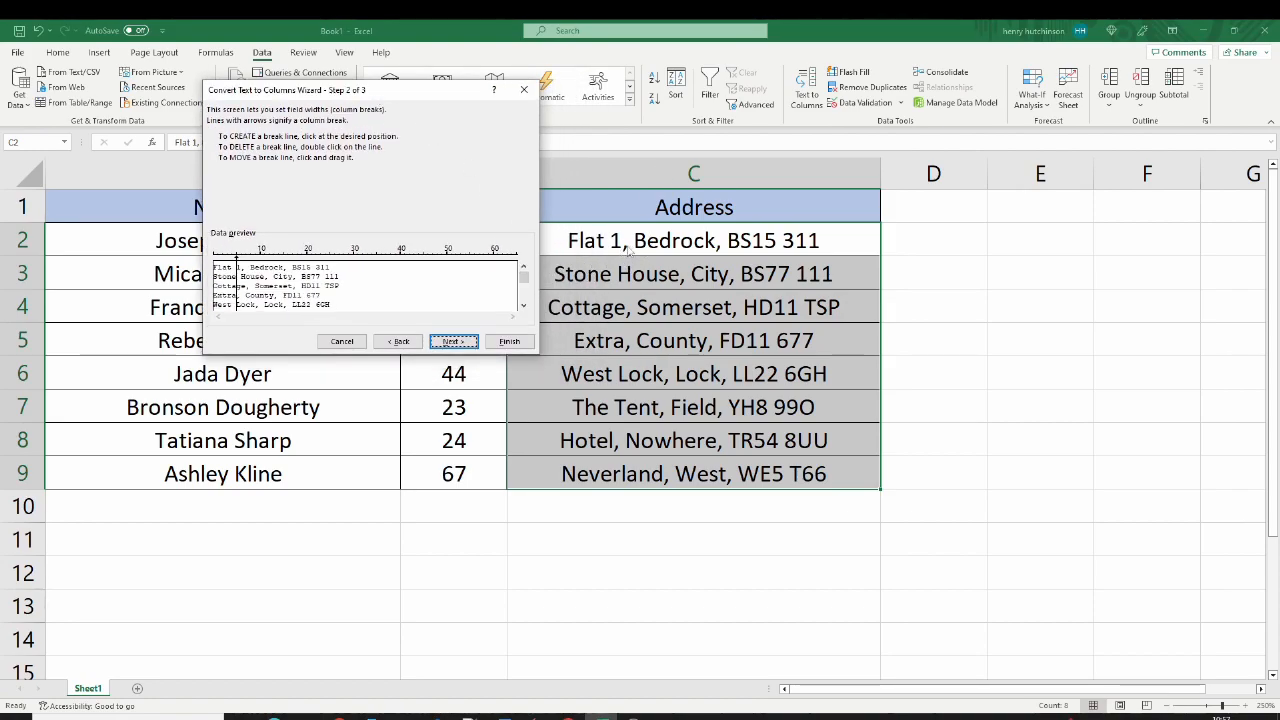
left_click(399, 341)
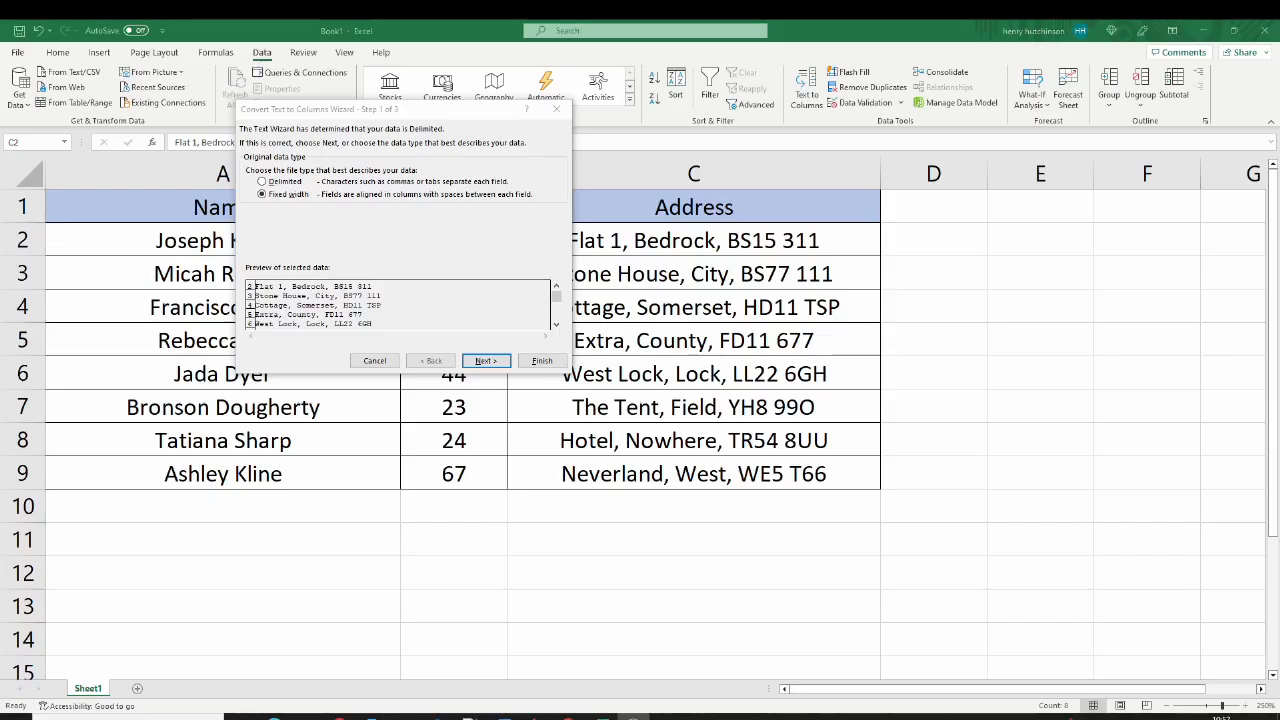
Step: Choose Delimited as the data type and continue to the delimiter settings
left_click(282, 184)
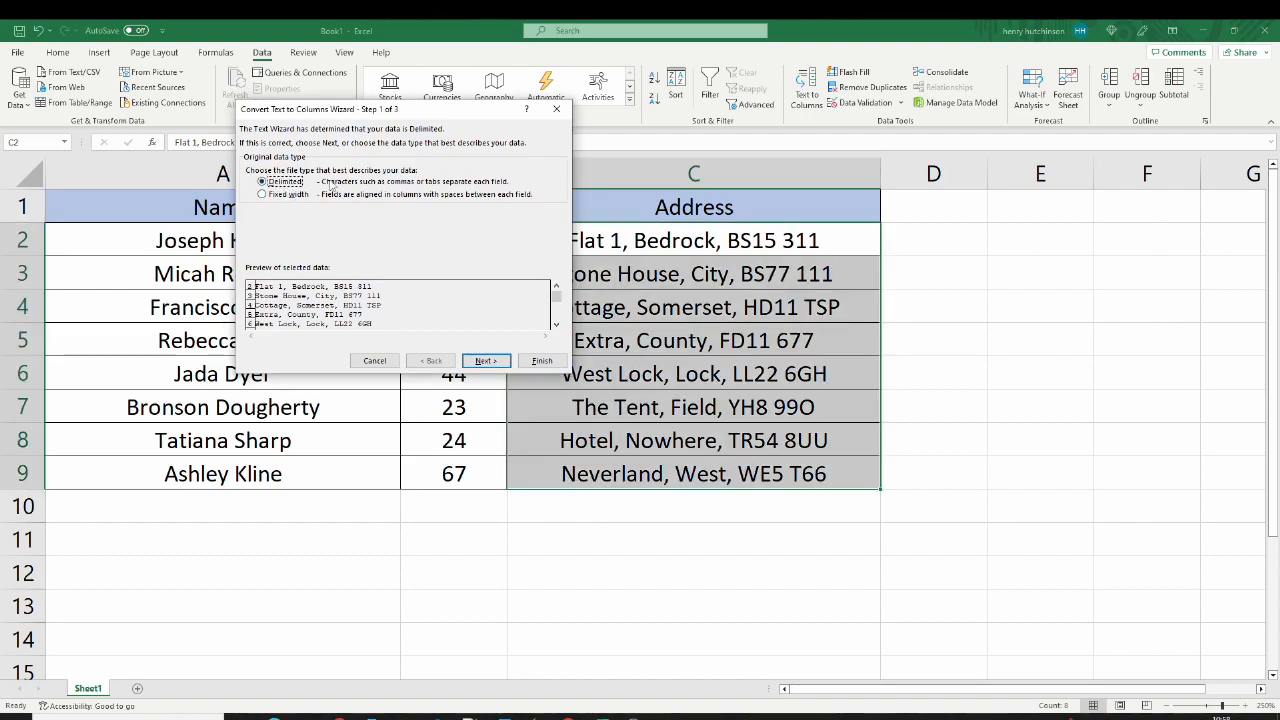
left_click(485, 362)
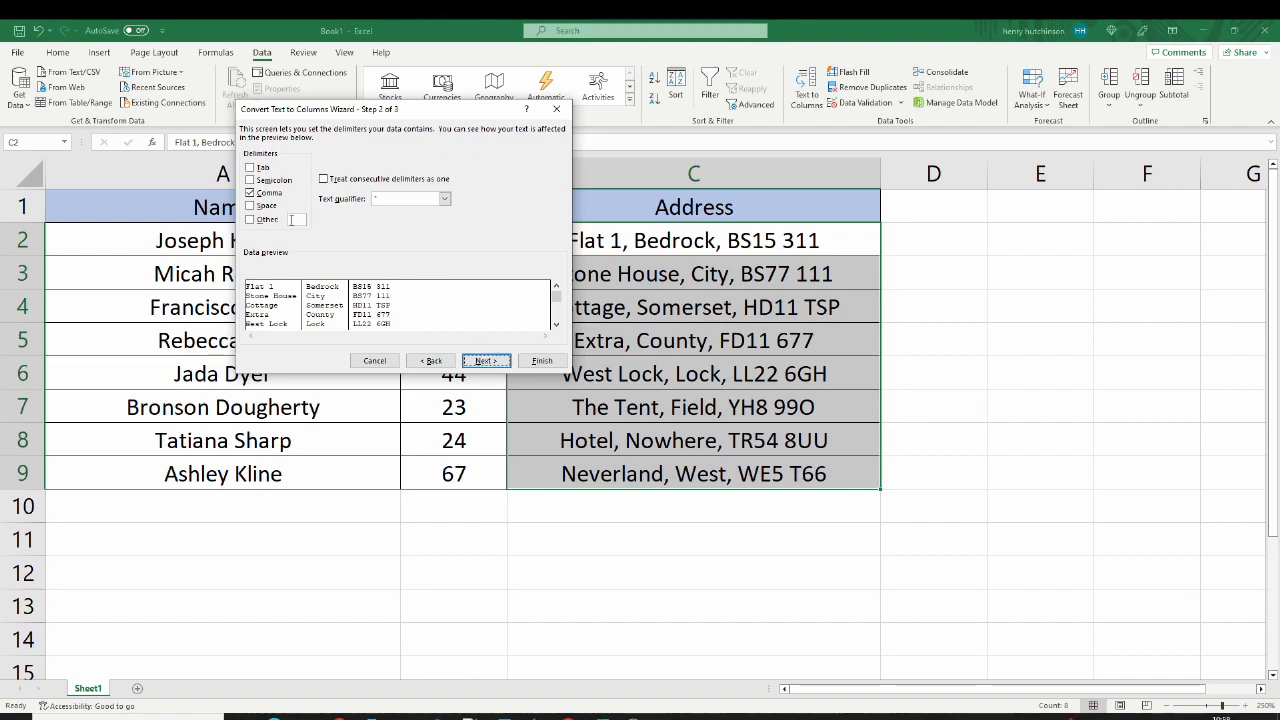
Step: Try the Tab, Semicolon, Comma and Space delimiters to compare how each splits the address preview
left_click(253, 168)
left_click(250, 168)
left_click(250, 180)
left_click(250, 193)
left_click(250, 180)
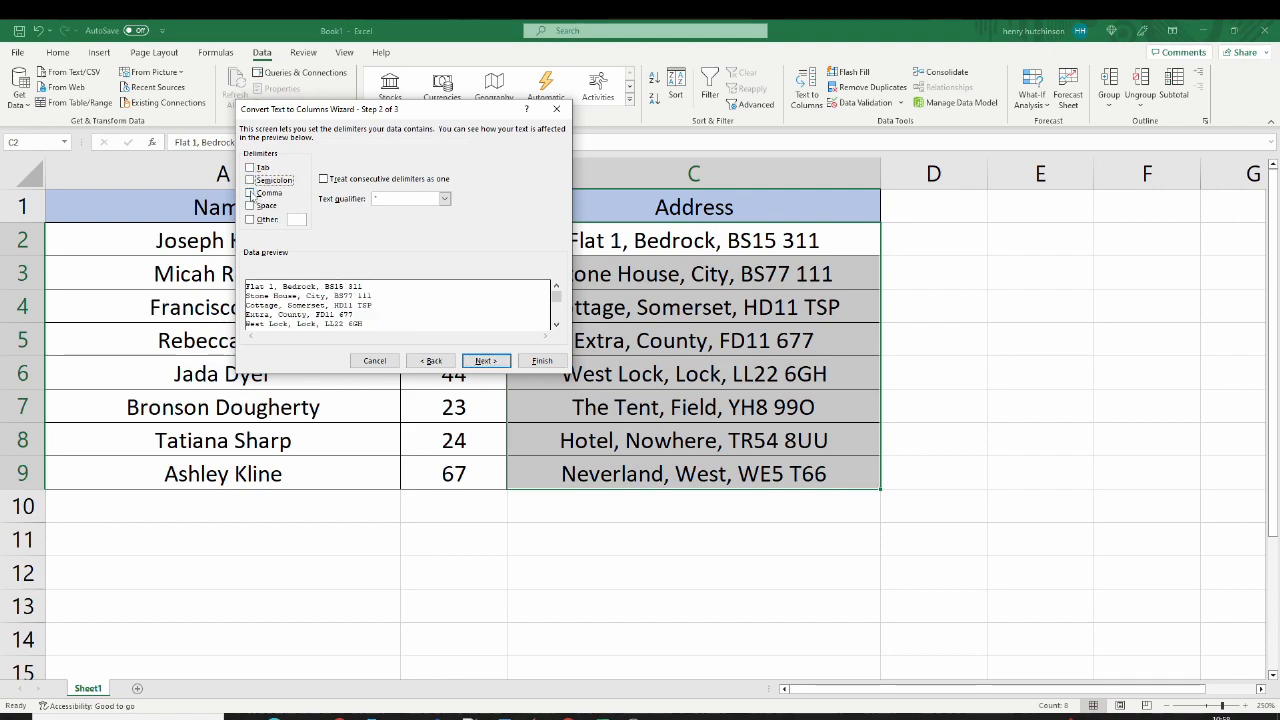
left_click(250, 193)
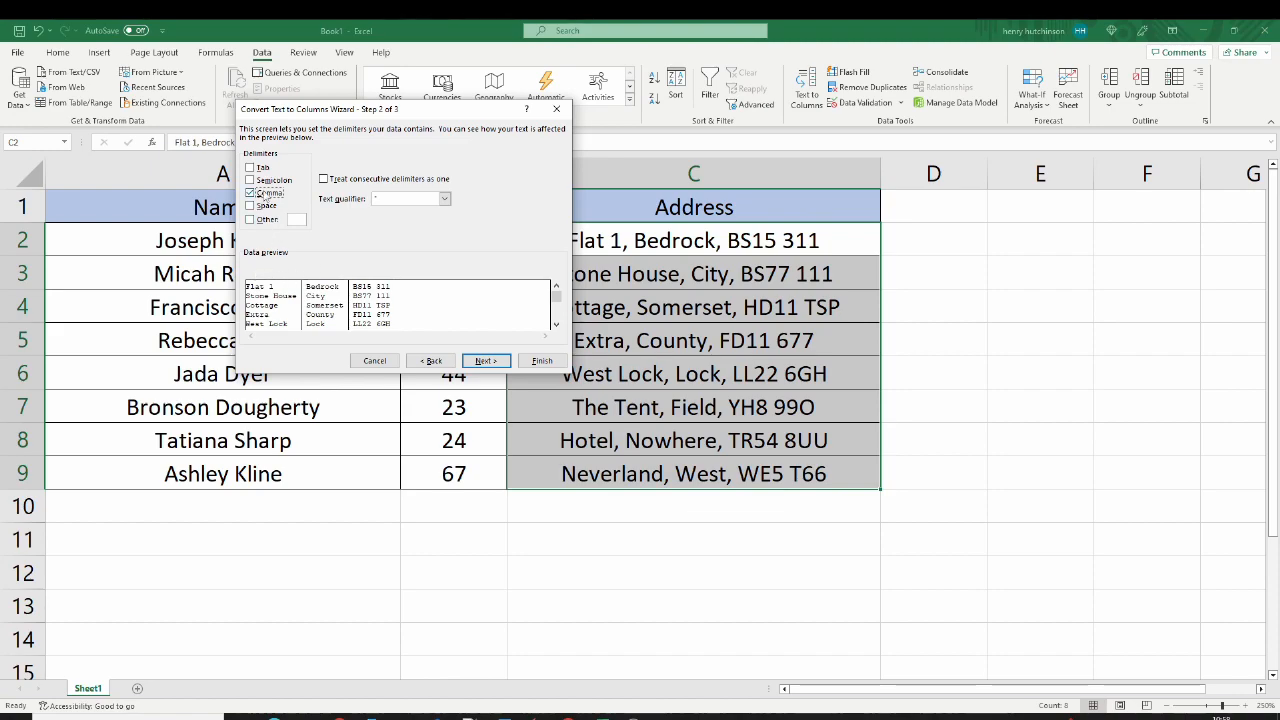
left_click(250, 193)
left_click(250, 205)
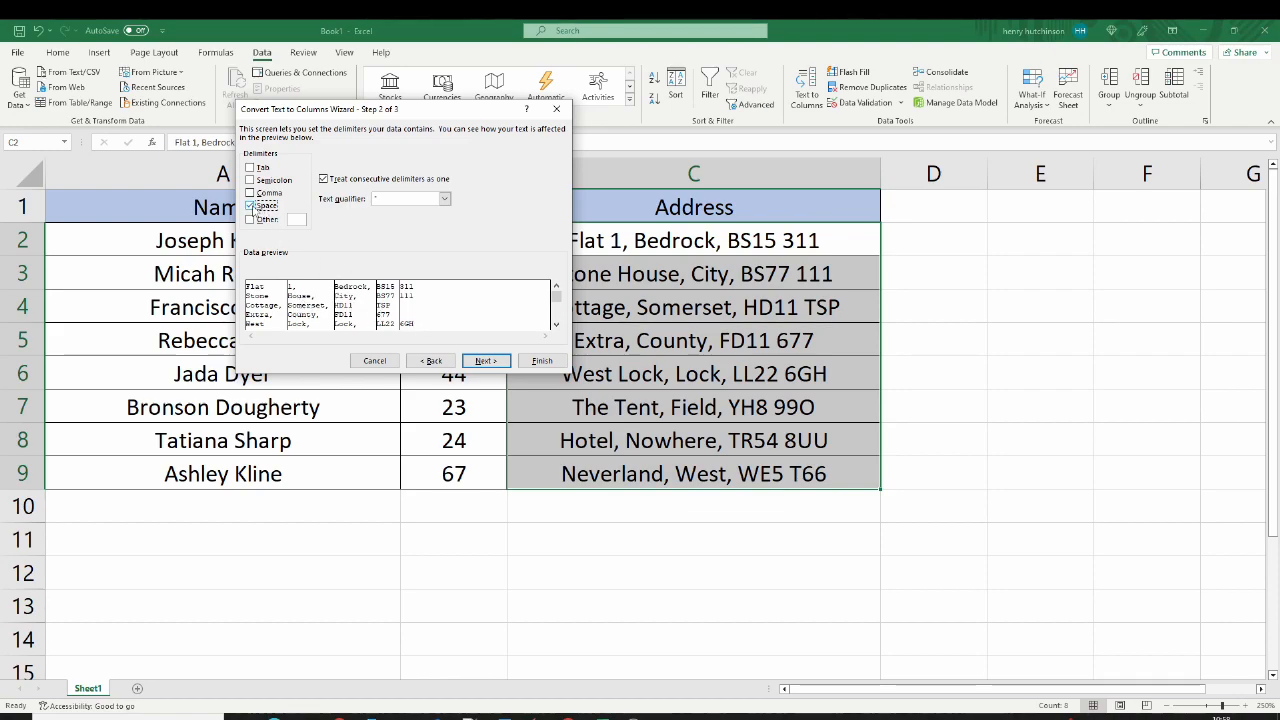
left_click(250, 205)
Step: Set Comma as the only delimiter and finish splitting the addresses in General format from destination C2
left_click(250, 193)
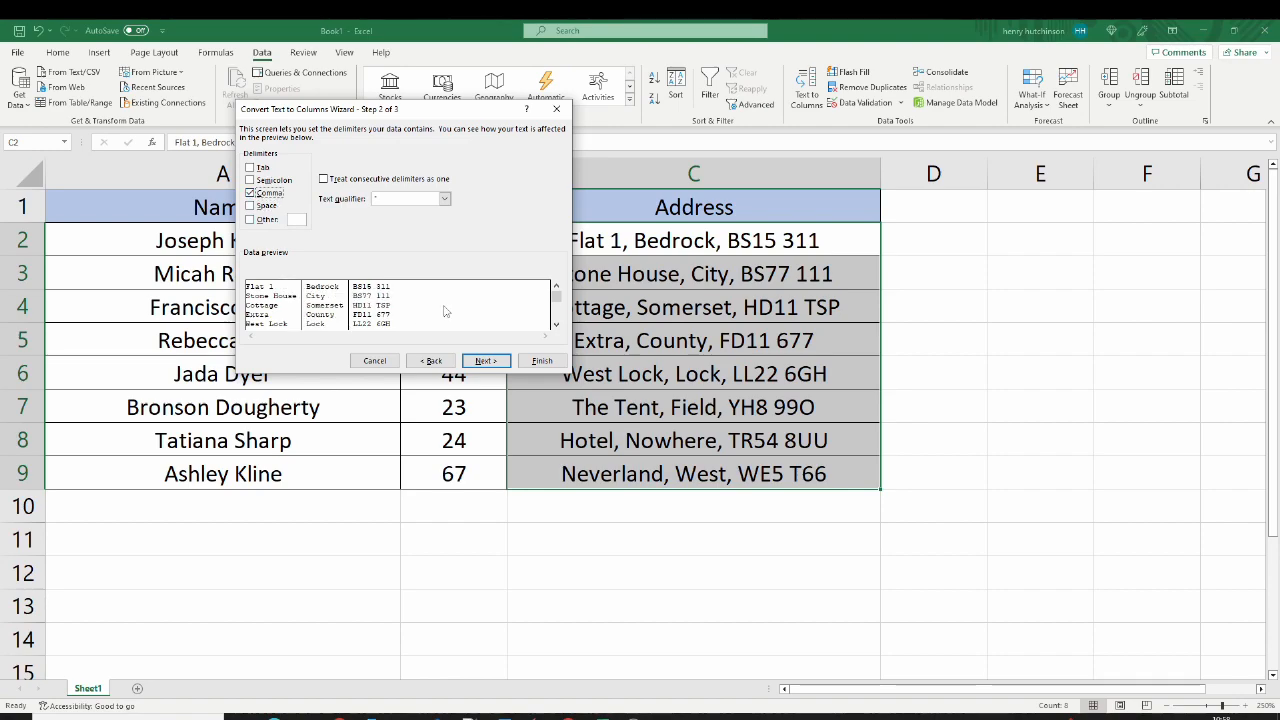
left_click(484, 361)
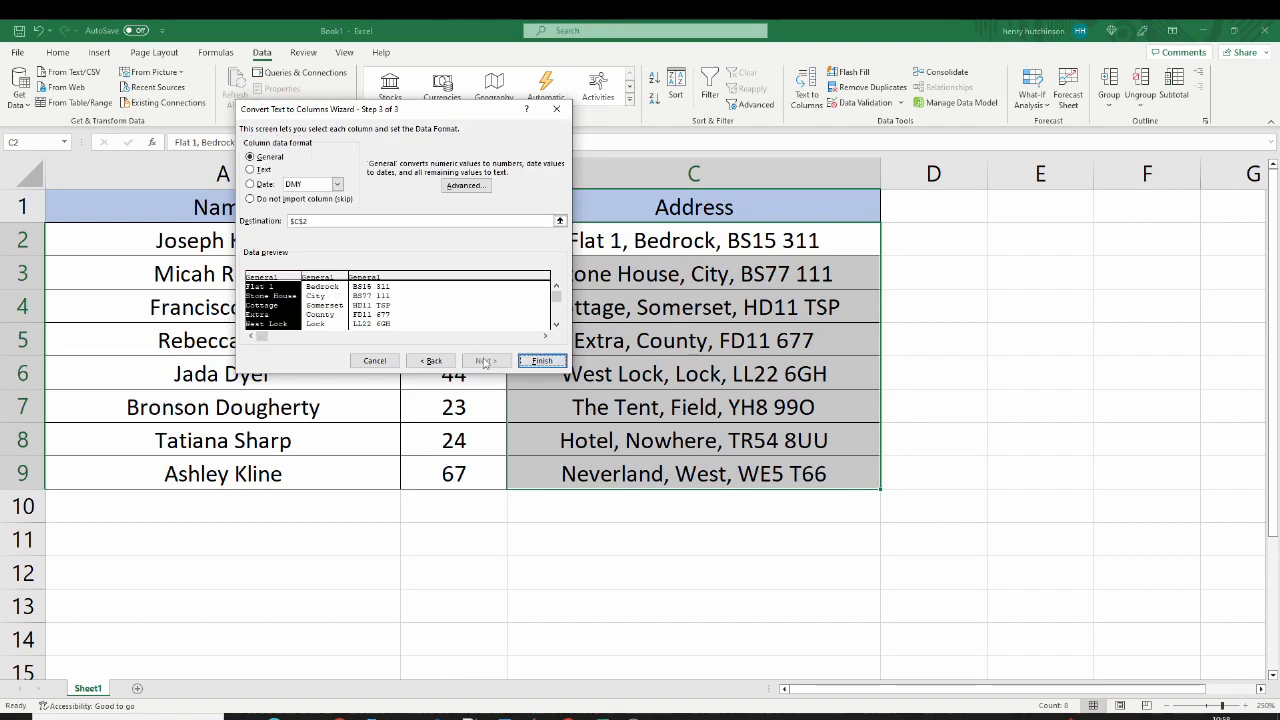
left_click(542, 361)
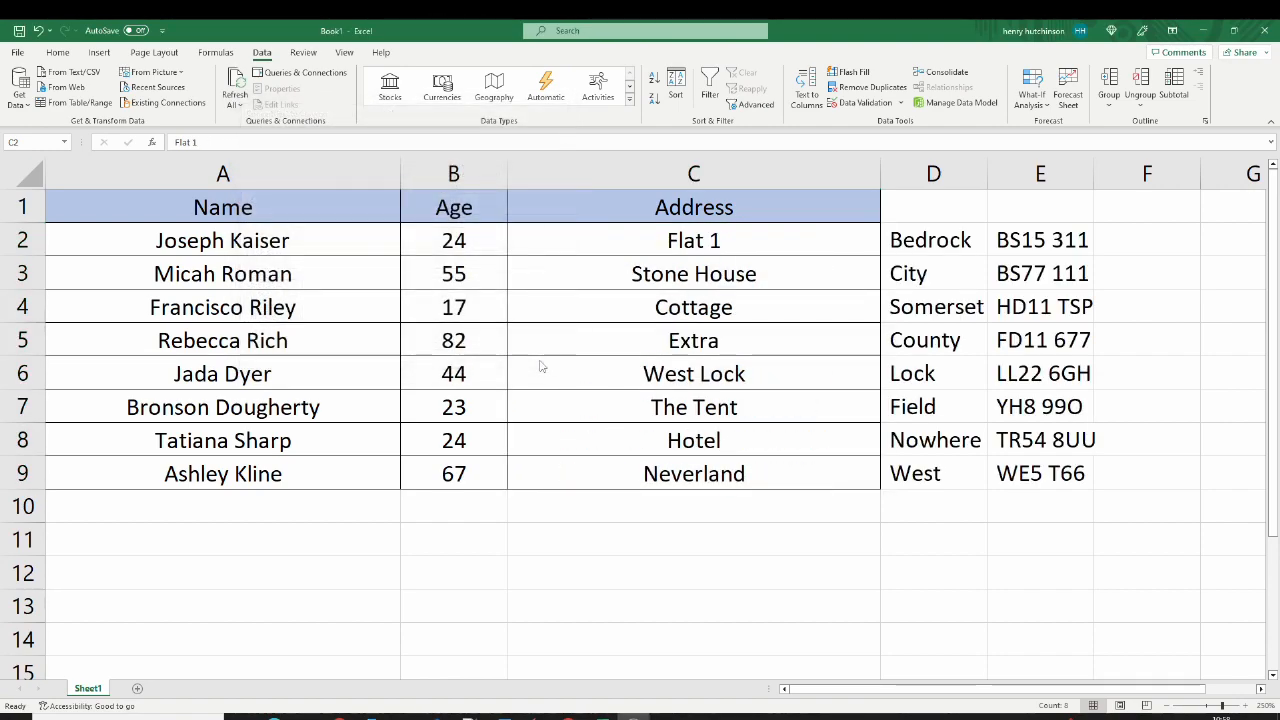
Step: Enter the headers "Address2" in D1 and "Post Code" in E1 above the split address parts
left_click(884, 234)
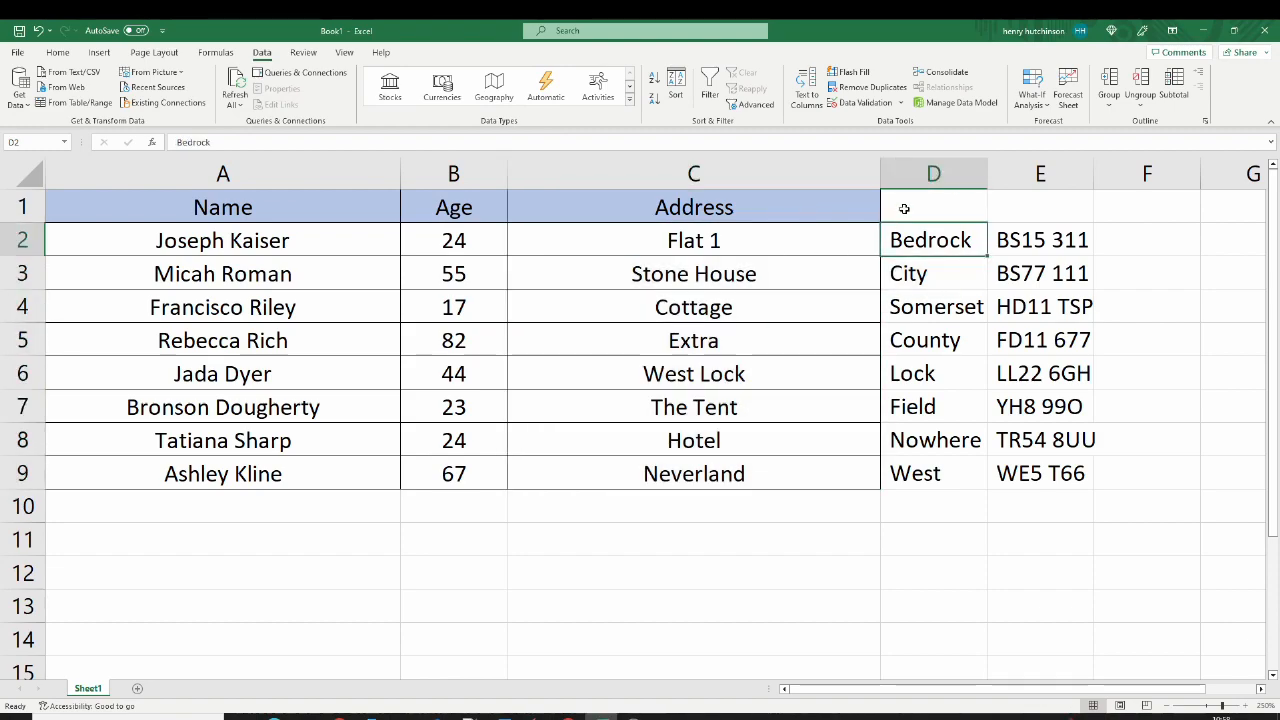
left_click(947, 209)
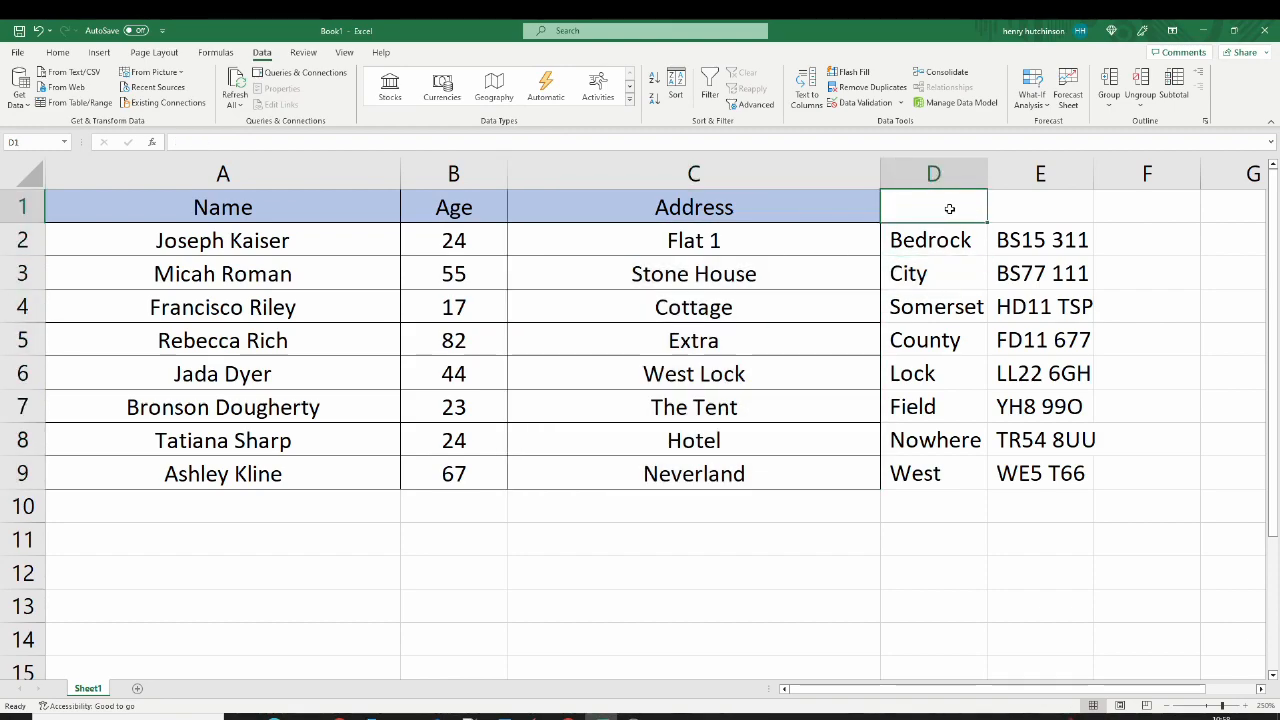
left_click(1000, 212)
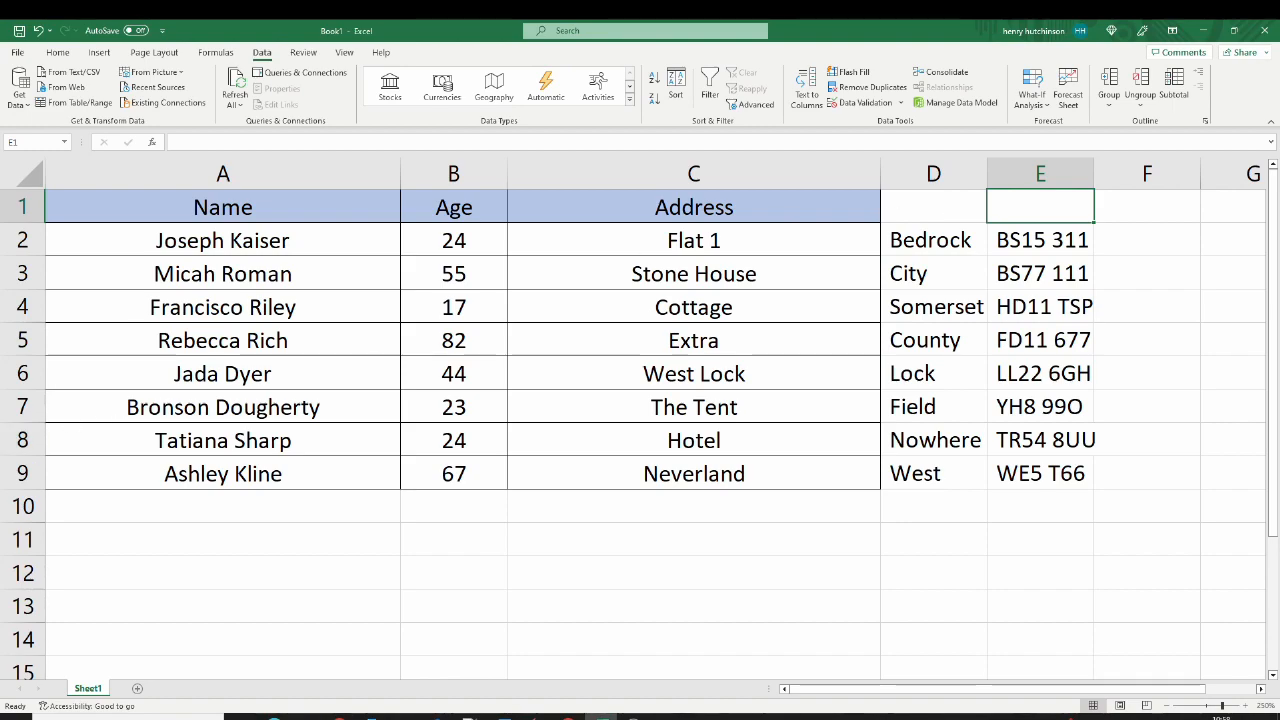
left_click(928, 204)
type("Address2")
key("Tab")
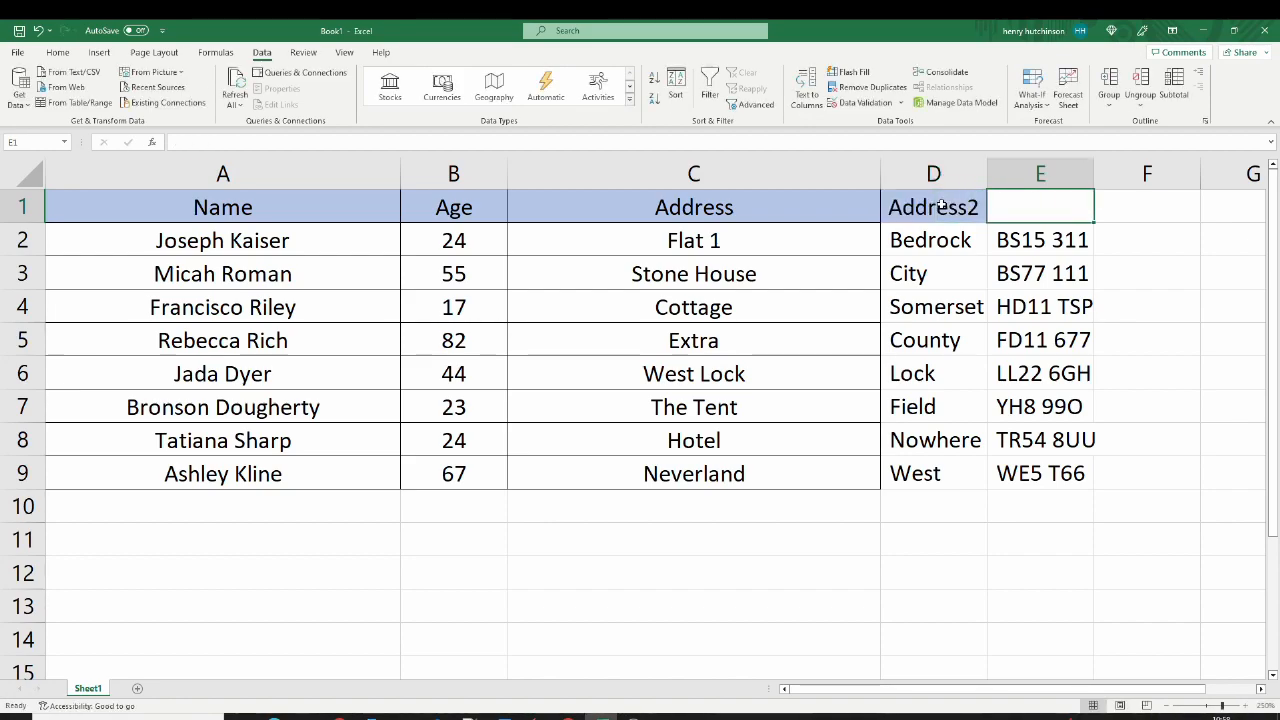
type("Post Code")
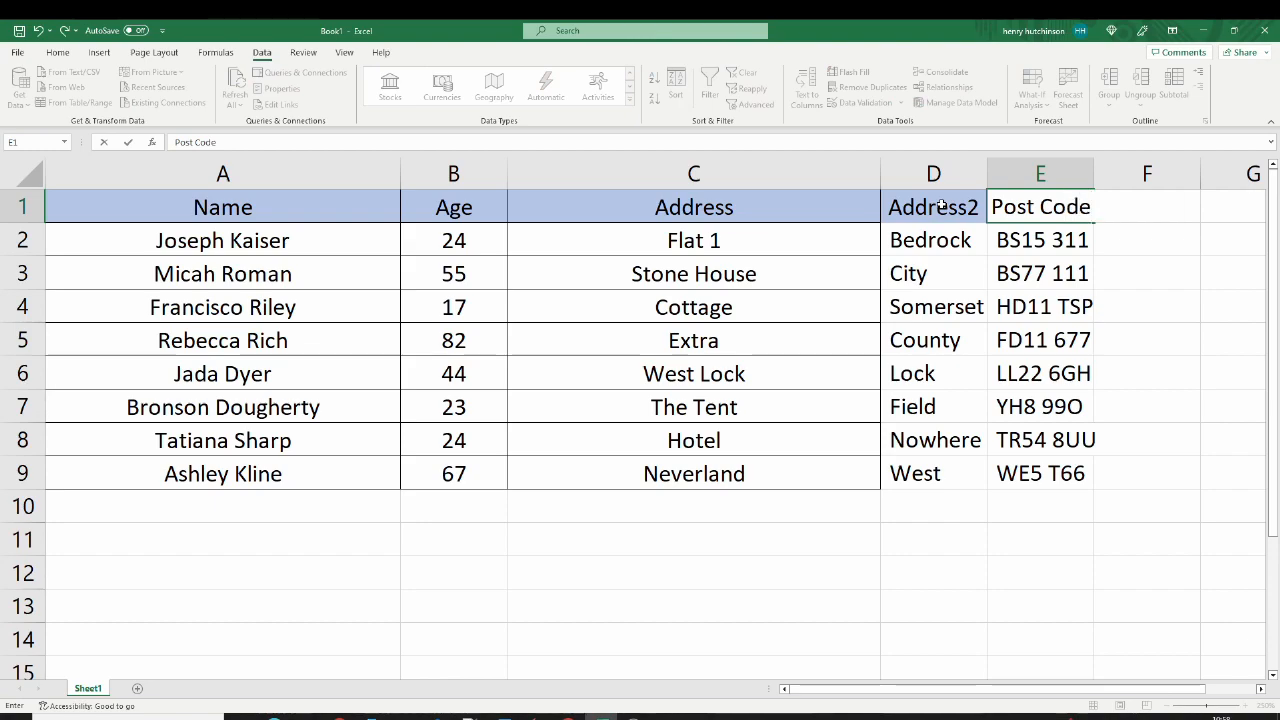
left_click(943, 278)
left_click(1143, 214)
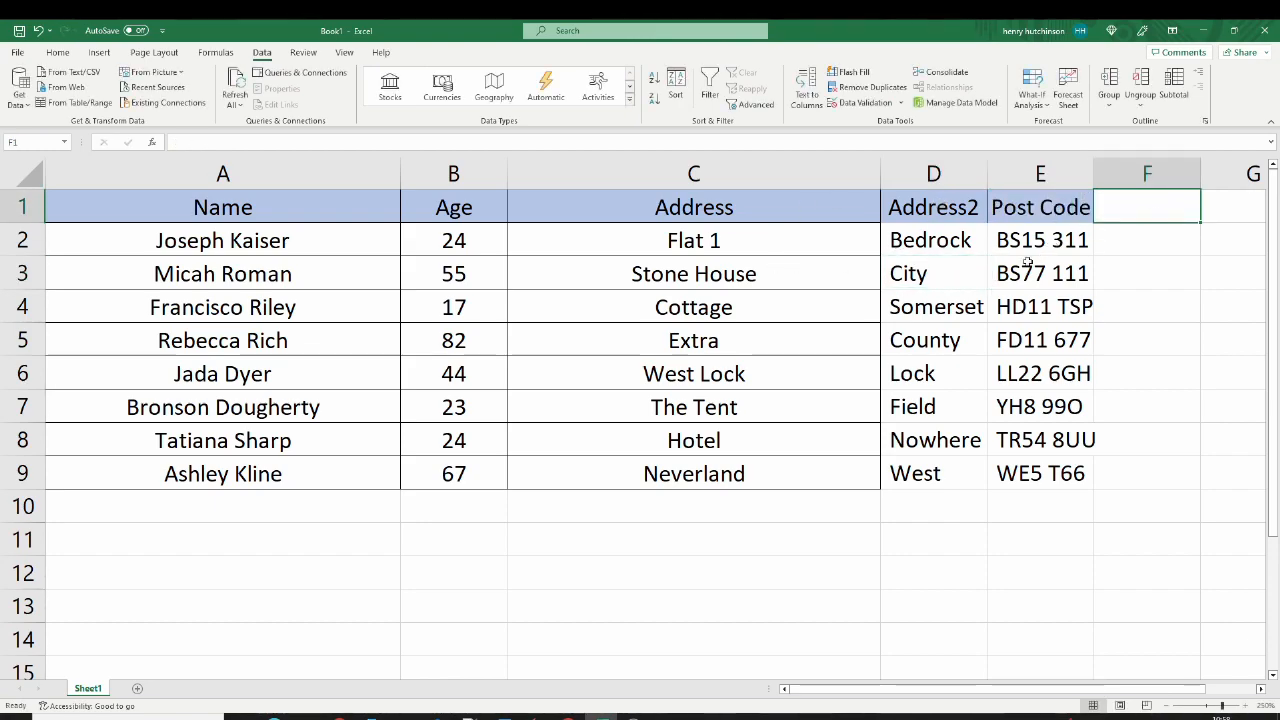
Step: Apply cell borders to C1:E9 and widen columns D and E to fit their contents
left_click_drag(1045, 212, 766, 474)
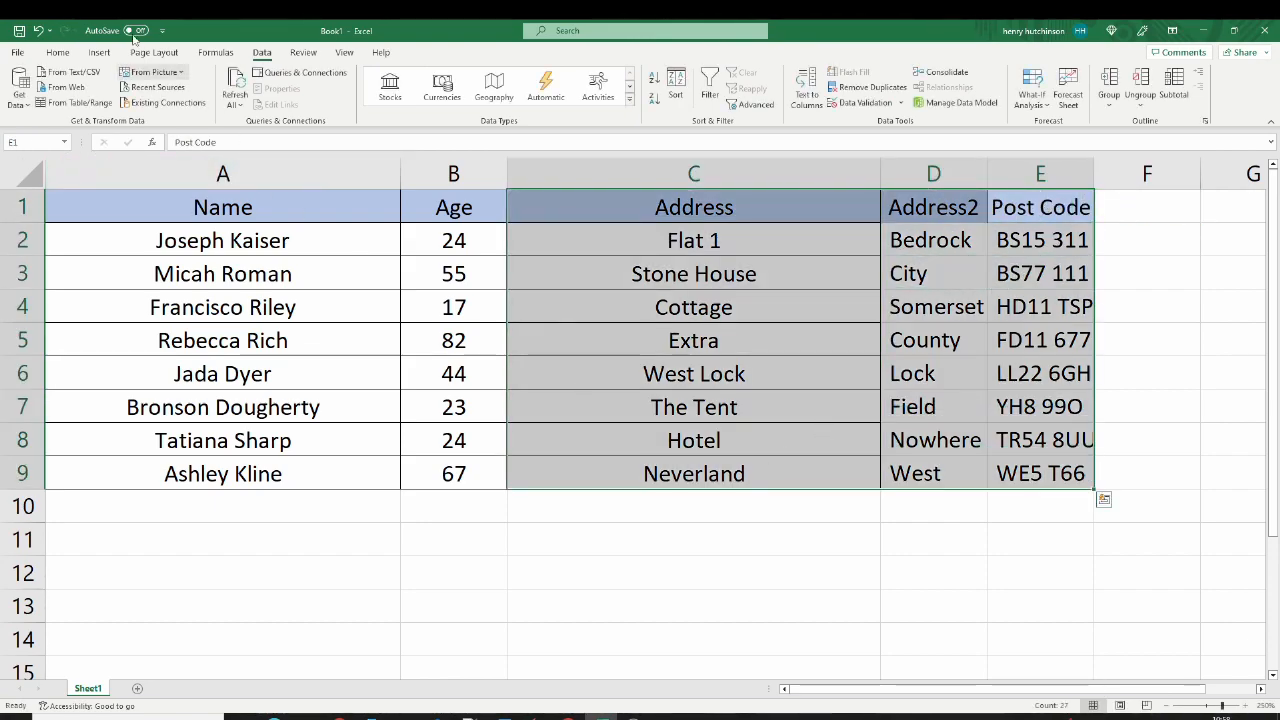
left_click(57, 52)
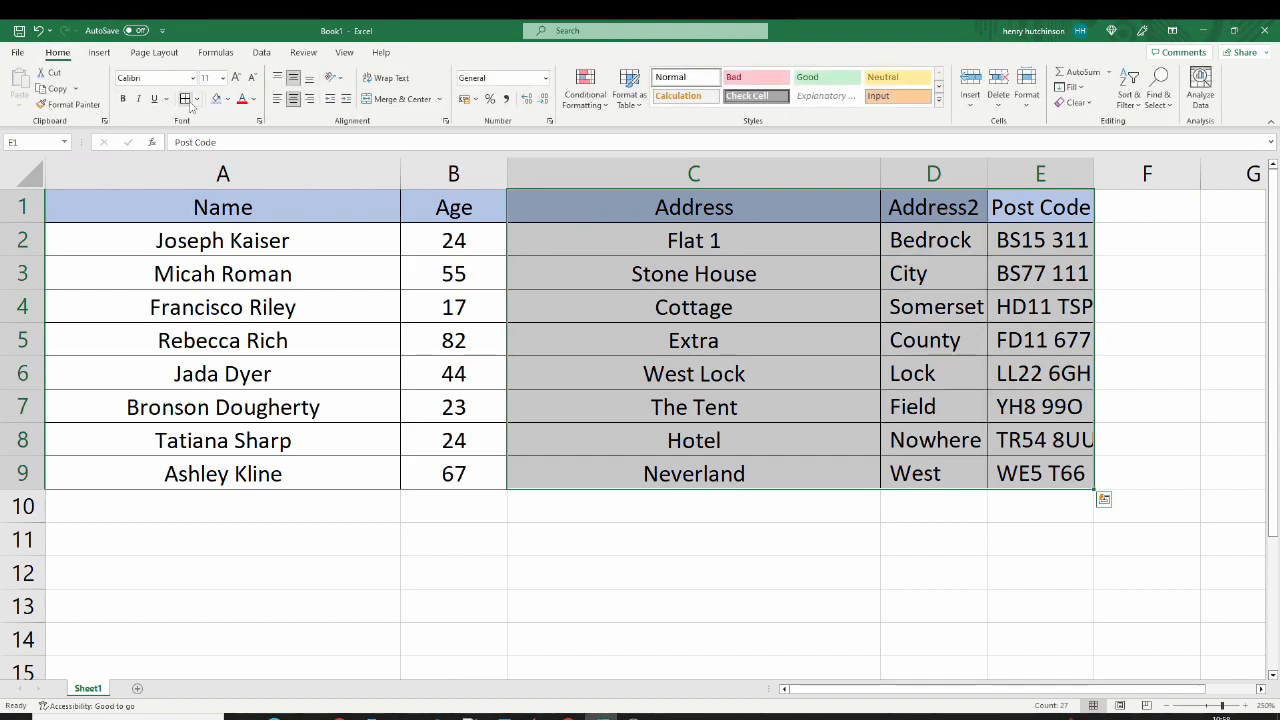
double_click(1094, 174)
left_click_drag(987, 174, 995, 174)
left_click(676, 234)
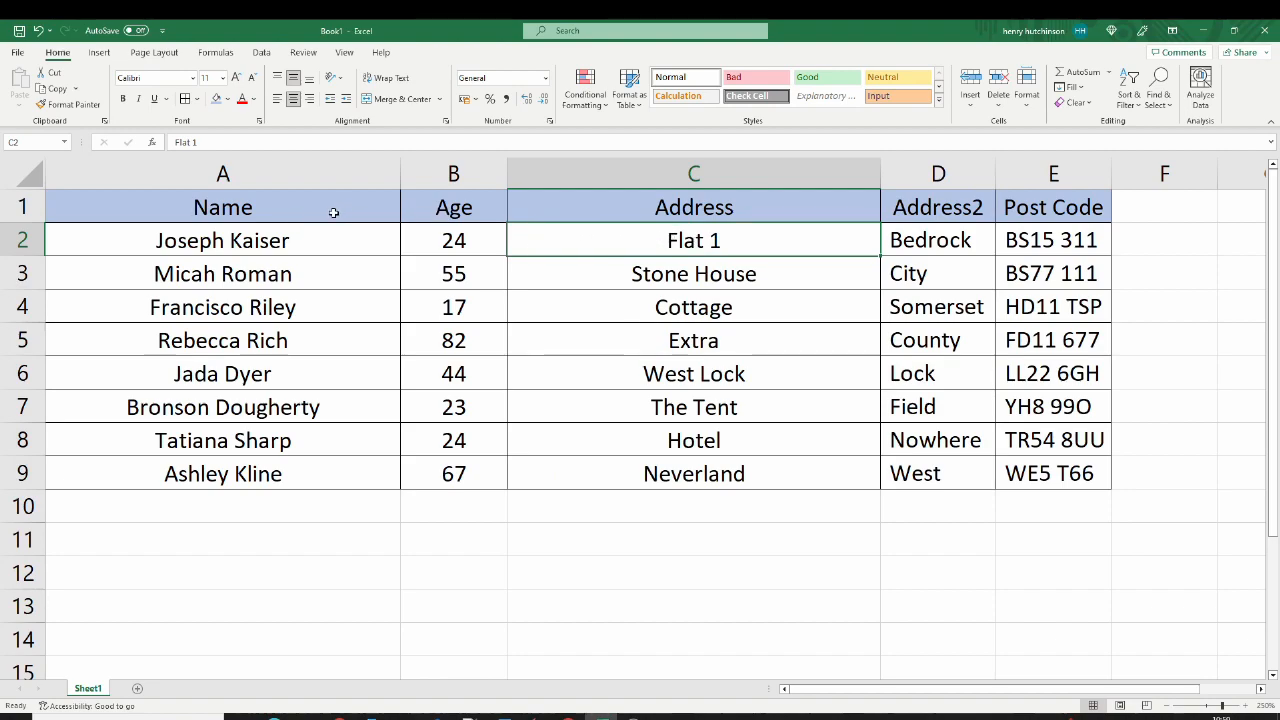
Step: Change the header in A1 to "First name"
double_click(269, 213)
left_click_drag(266, 211, 192, 207)
type("First name")
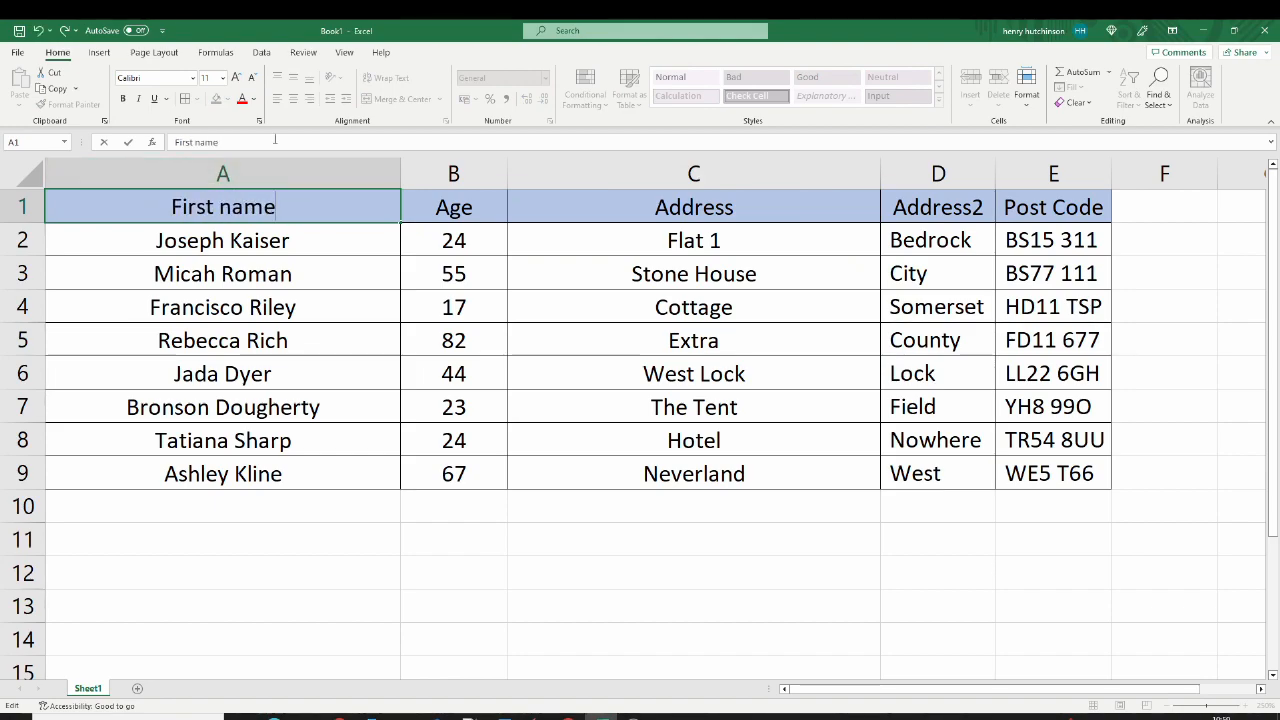
Step: Insert a new column before the Age column and enter the header "Surname" in B1
left_click(463, 172)
right_click(463, 173)
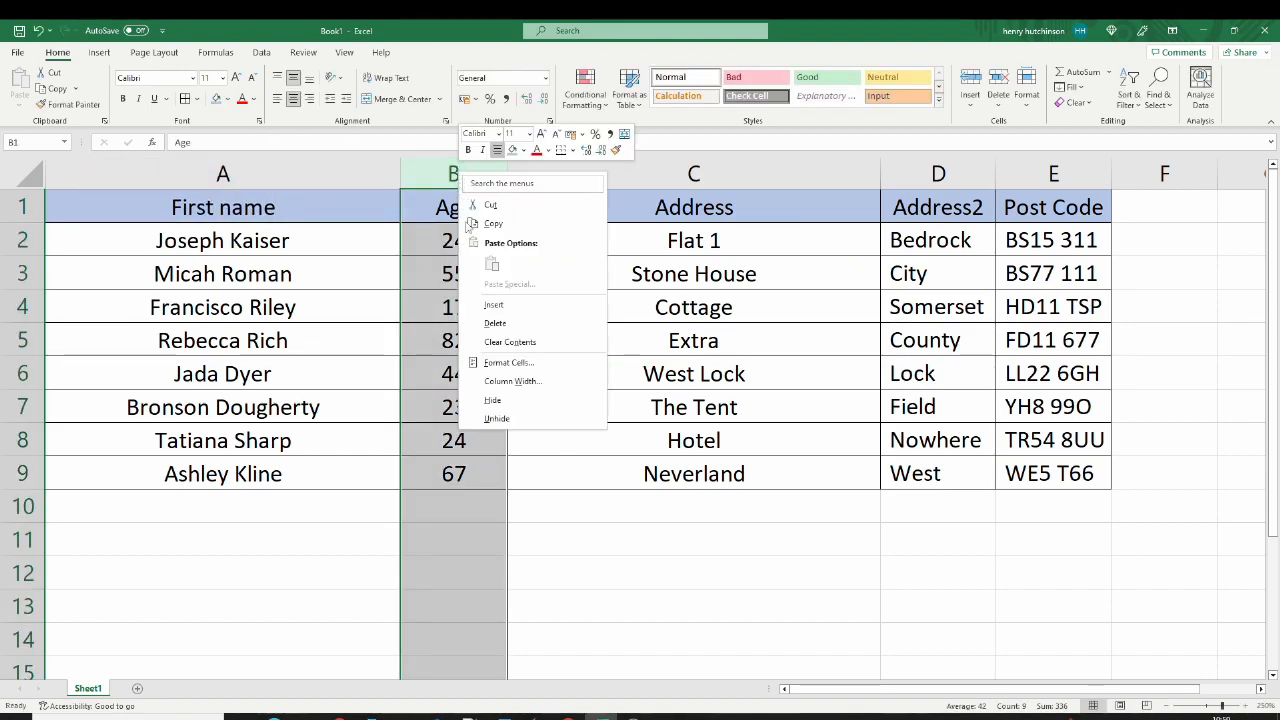
left_click(493, 304)
left_click(466, 203)
type("Surname")
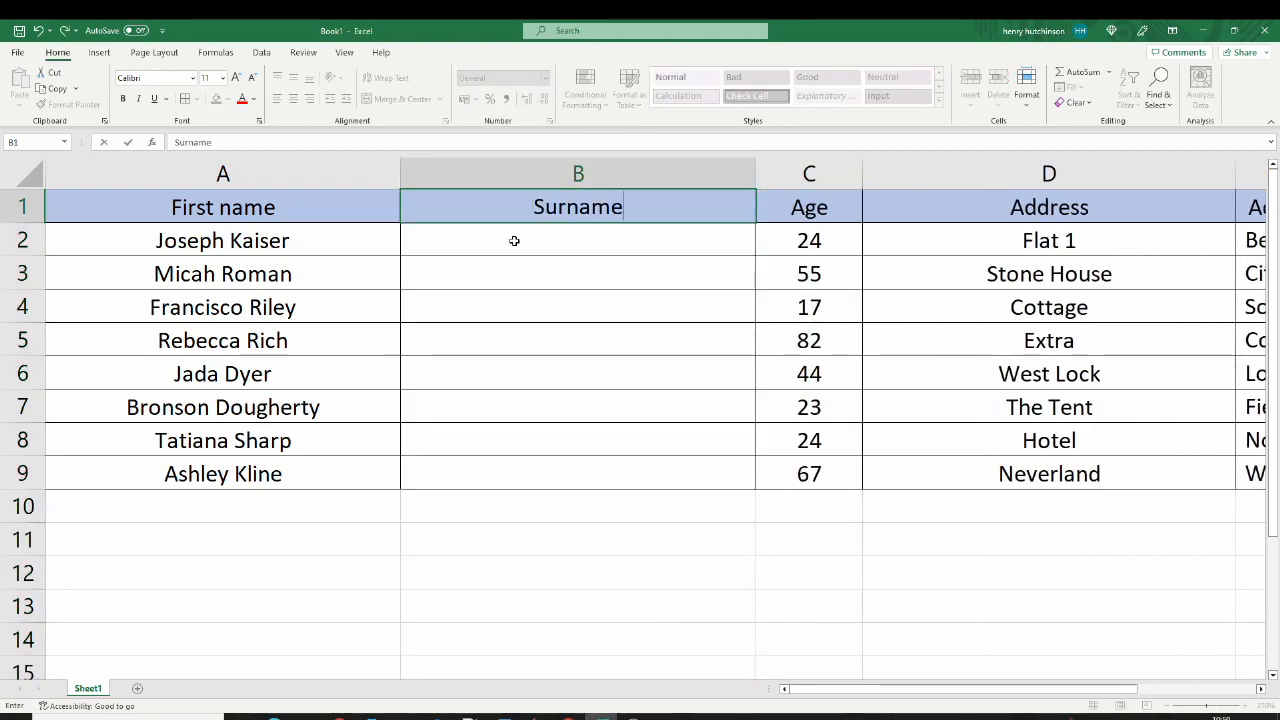
left_click(514, 242)
Step: Split the full names in A2:A9 across columns A and B with Text to Columns, using only Space as the delimiter and allowing existing data replacement
left_click_drag(246, 244, 233, 474)
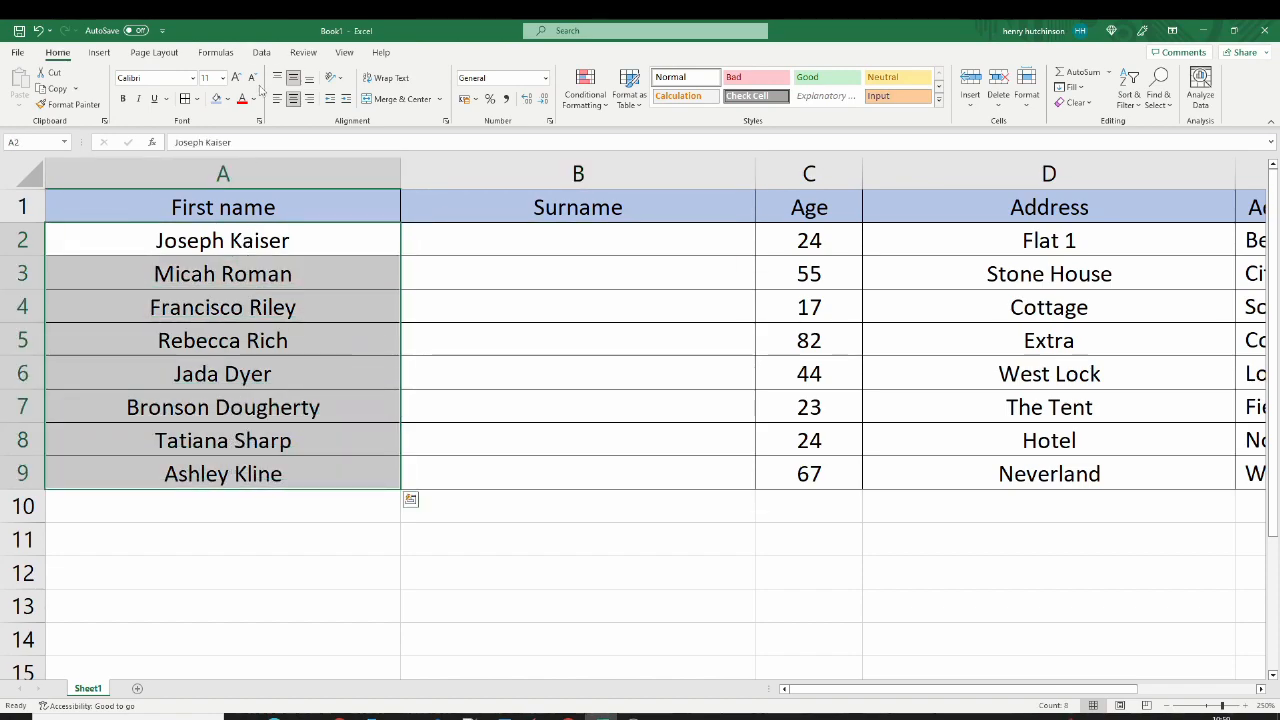
left_click(262, 53)
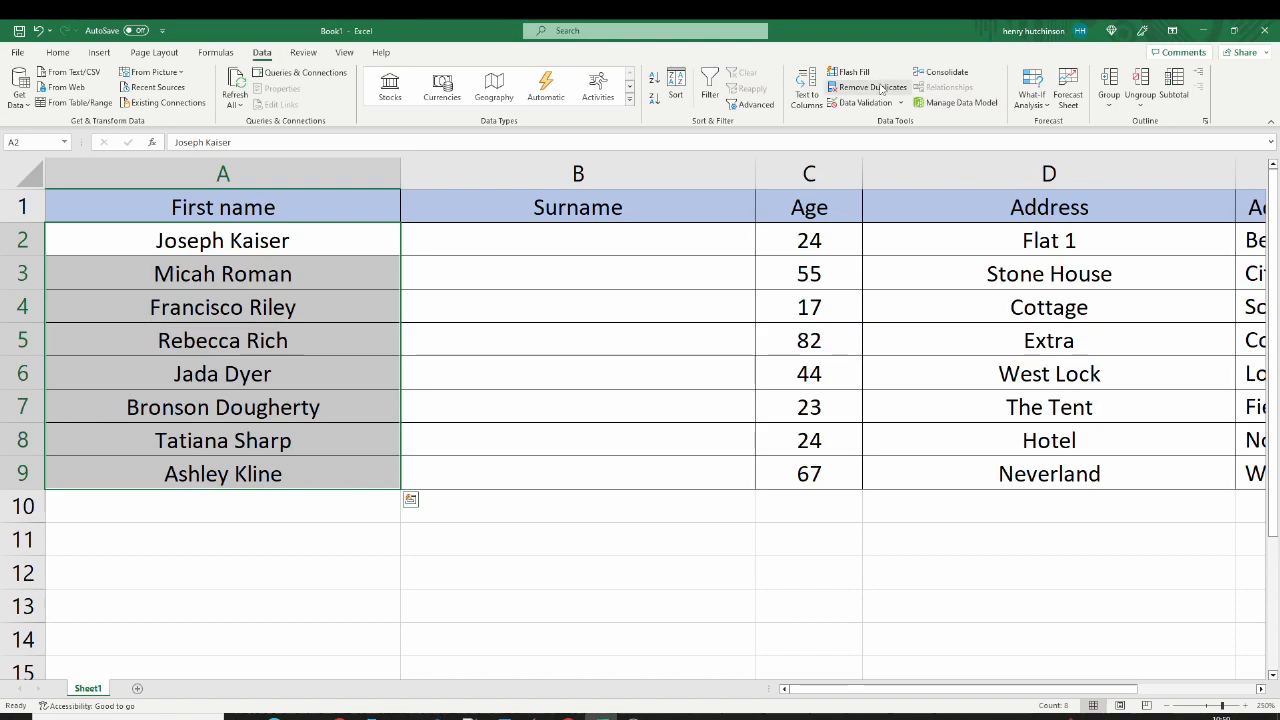
left_click(808, 88)
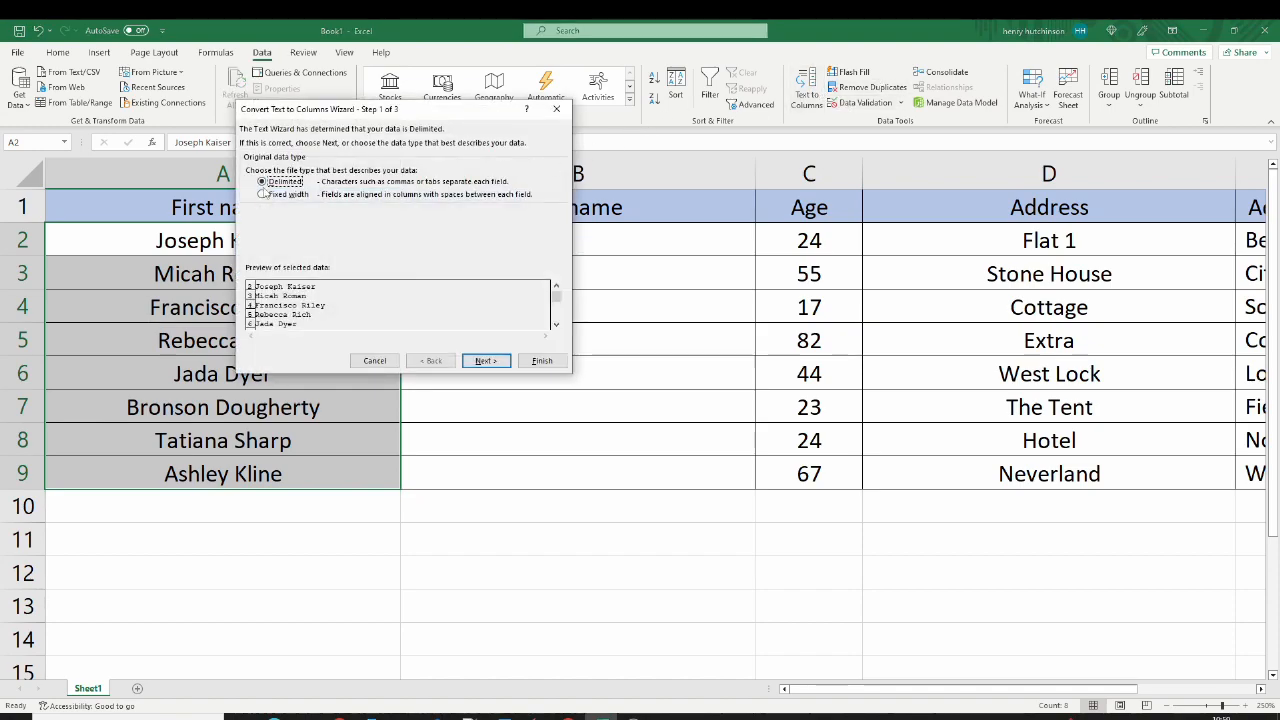
left_click(486, 360)
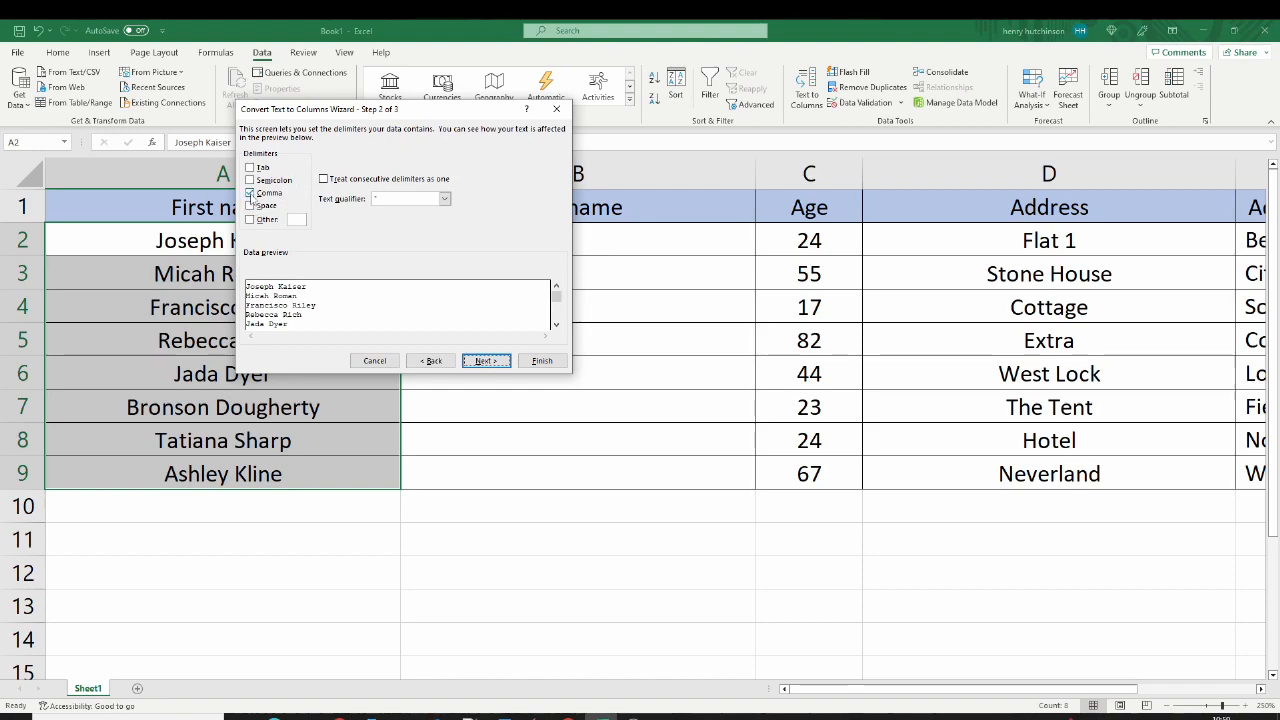
left_click(251, 206)
left_click(250, 192)
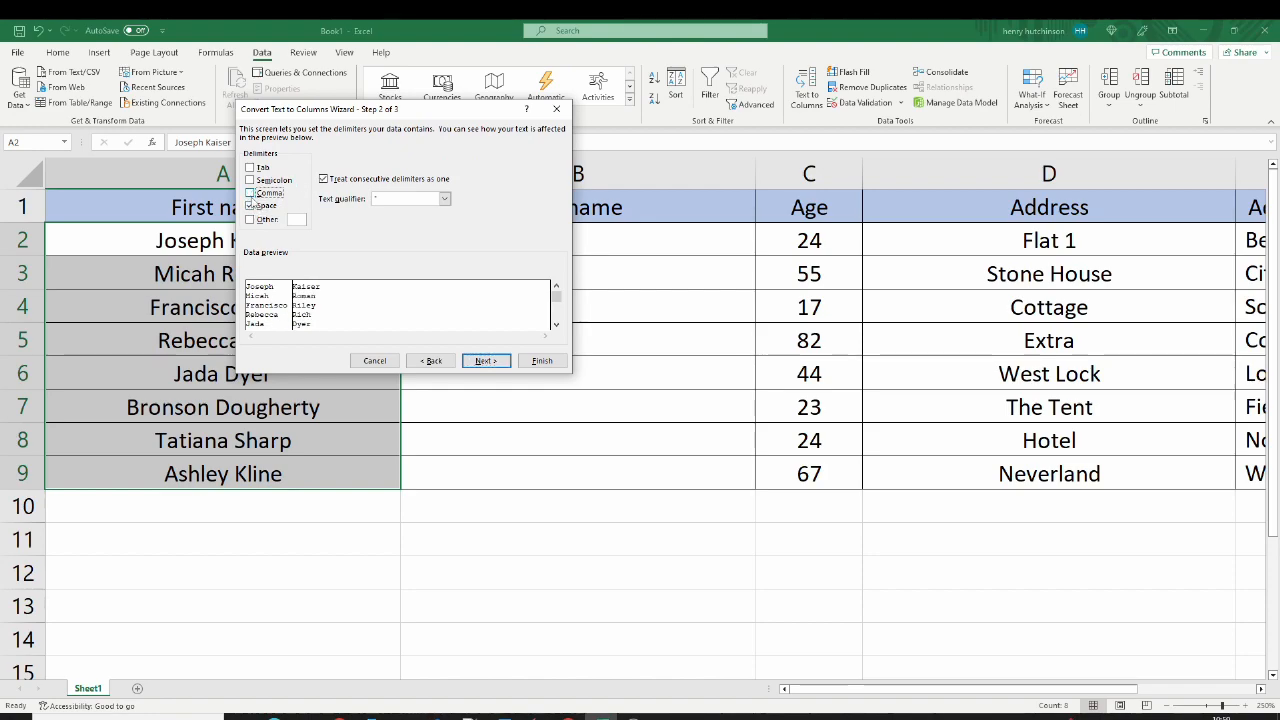
left_click(486, 360)
left_click(547, 364)
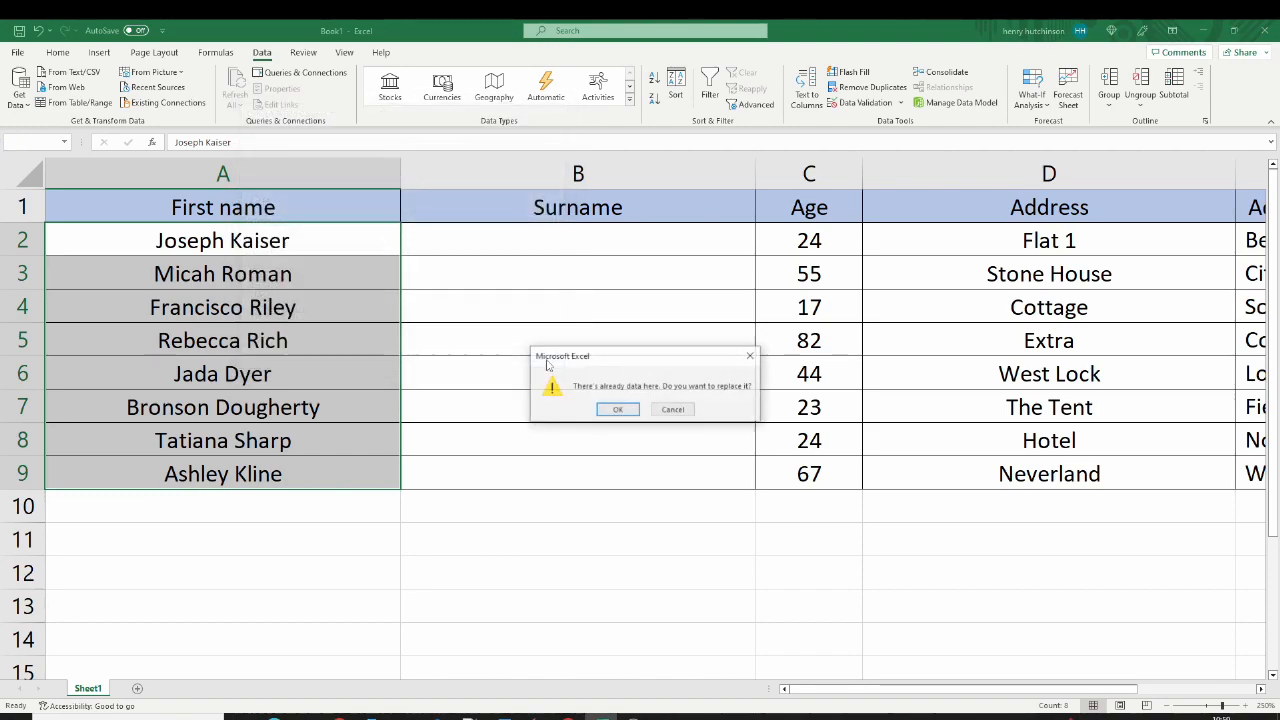
left_click(618, 405)
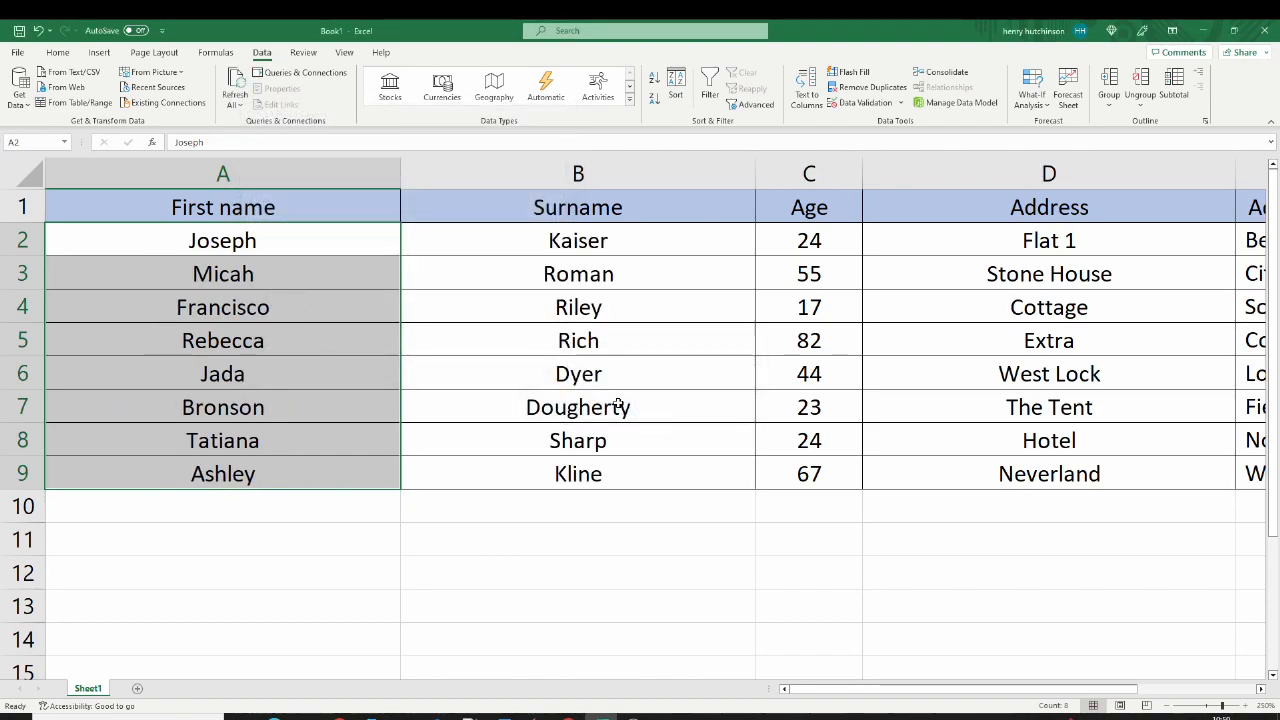
left_click(478, 253)
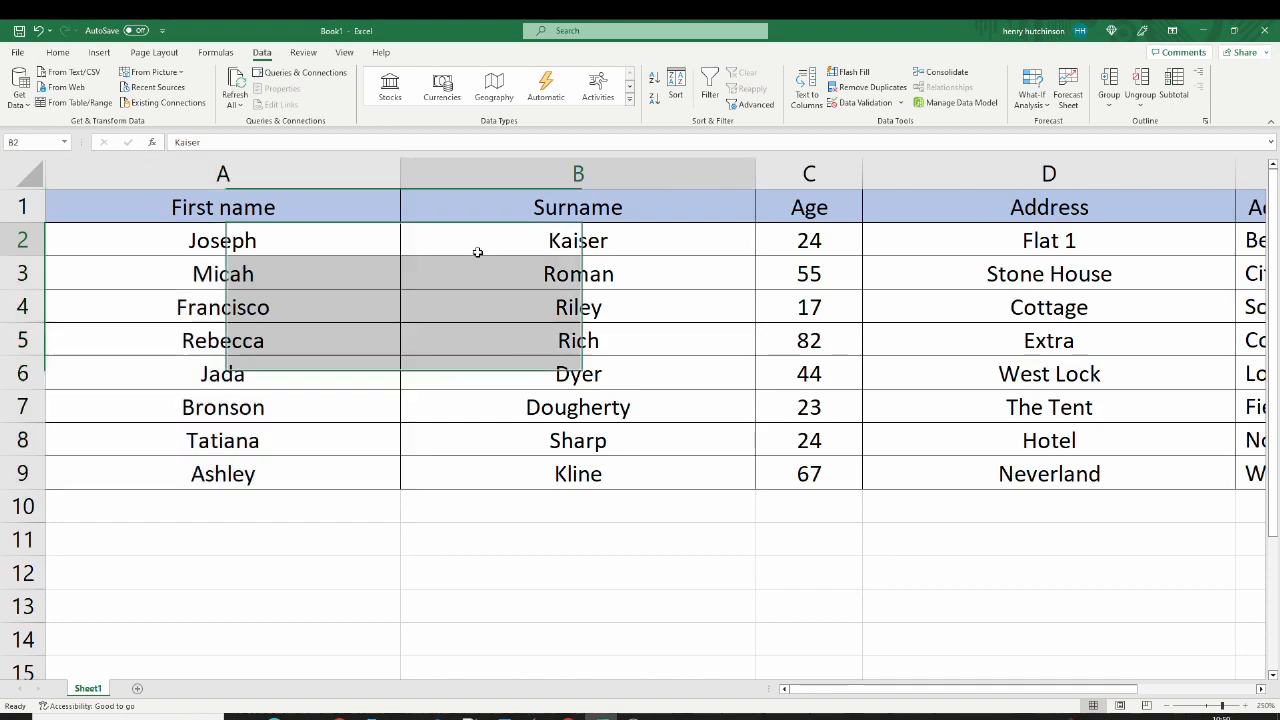
left_click(323, 208)
left_click(620, 210)
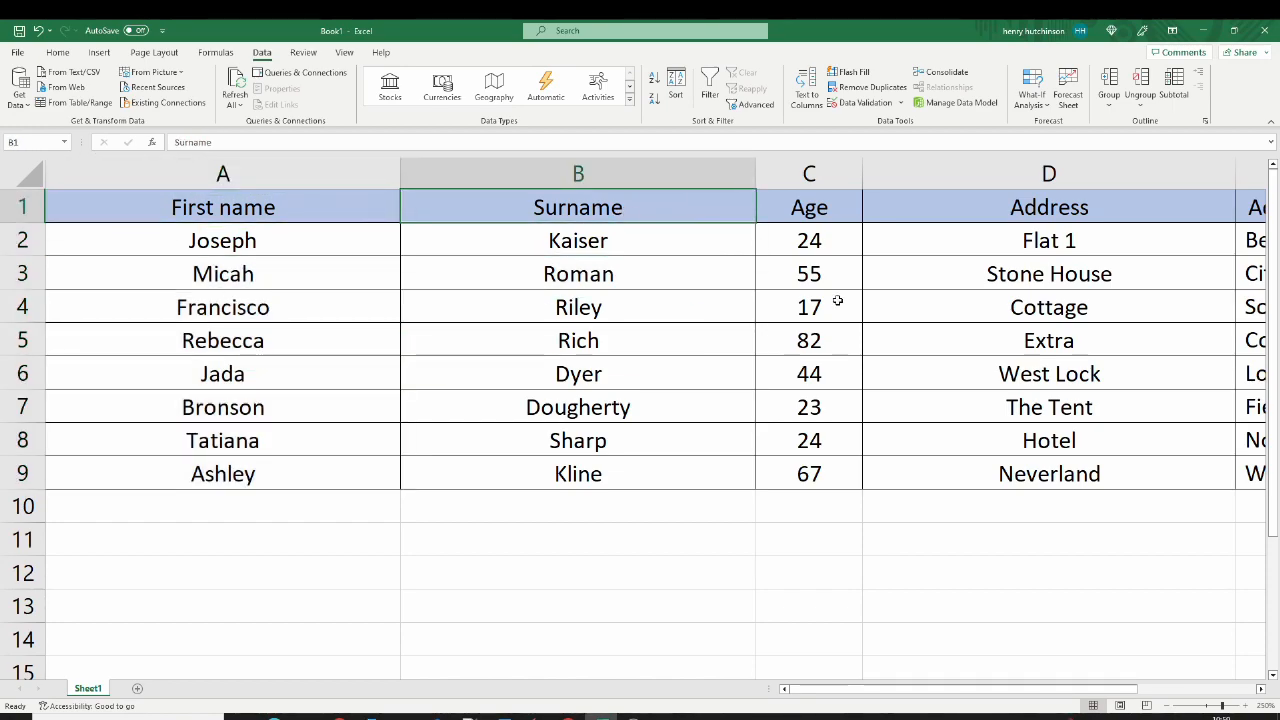
left_click_drag(822, 690, 942, 690)
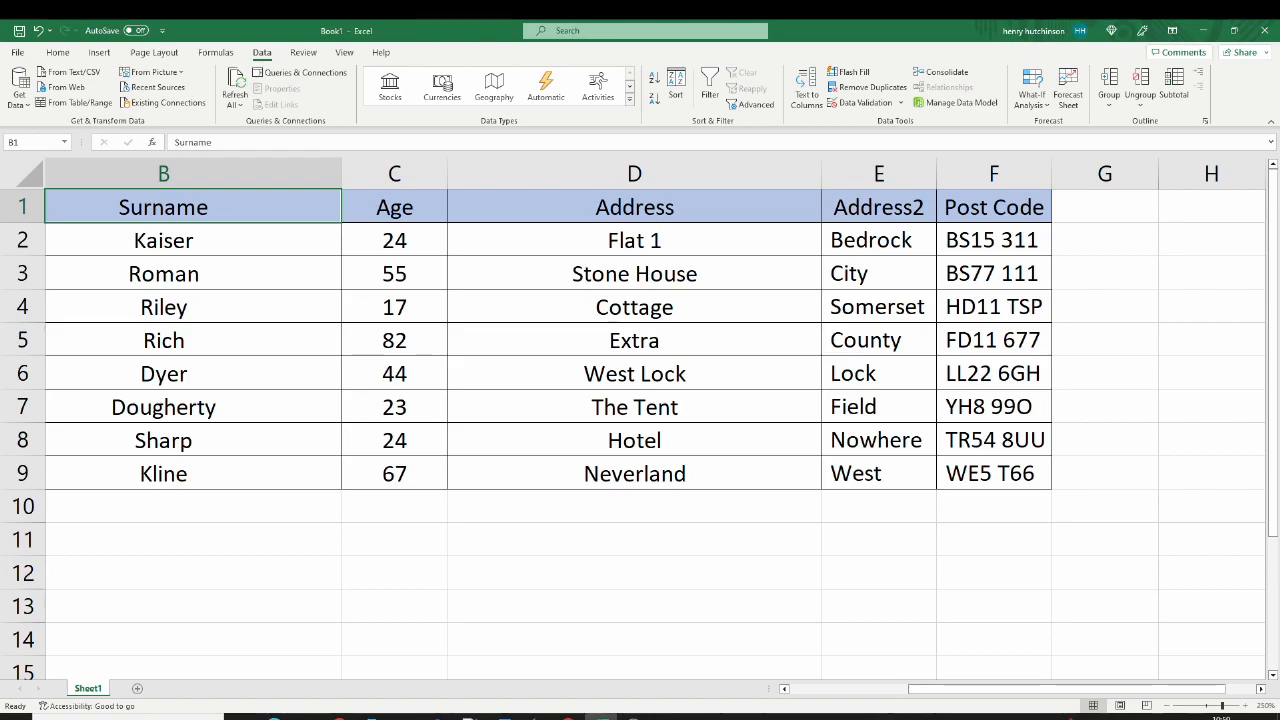
scroll(640, 420, "right", 1)
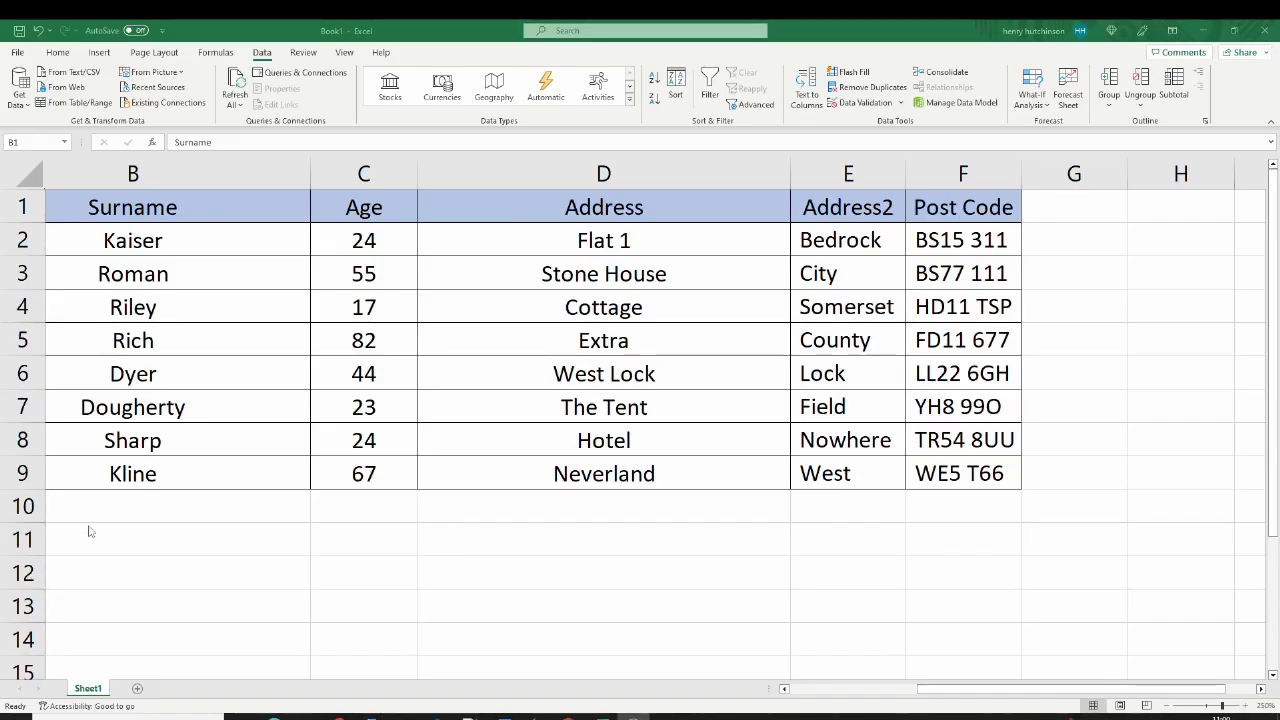